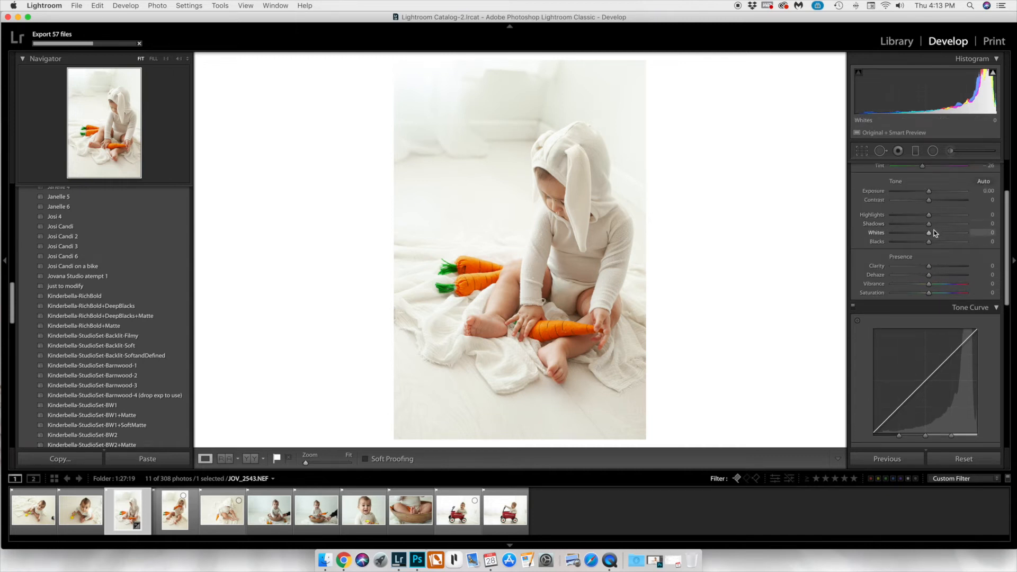
# Set the photo's Whites to +8 and Contrast to +5
pyautogui.moveTo(932, 233); pyautogui.dragTo(931, 236)
pyautogui.moveTo(929, 201); pyautogui.dragTo(930, 202)
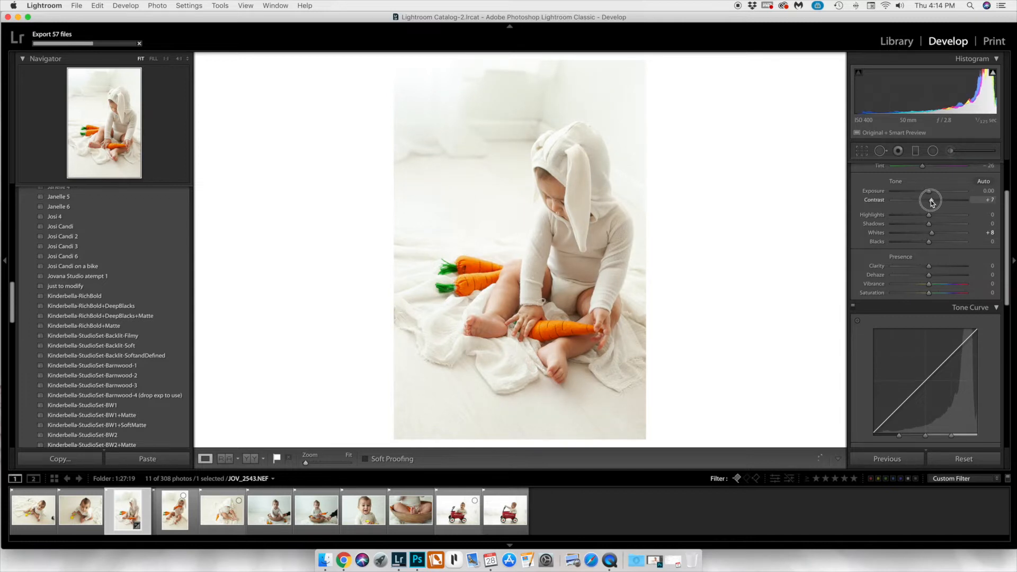
# Apply the Auto Upright correction in the photo's Transform settings
pyautogui.scroll(-10, 937, 257)
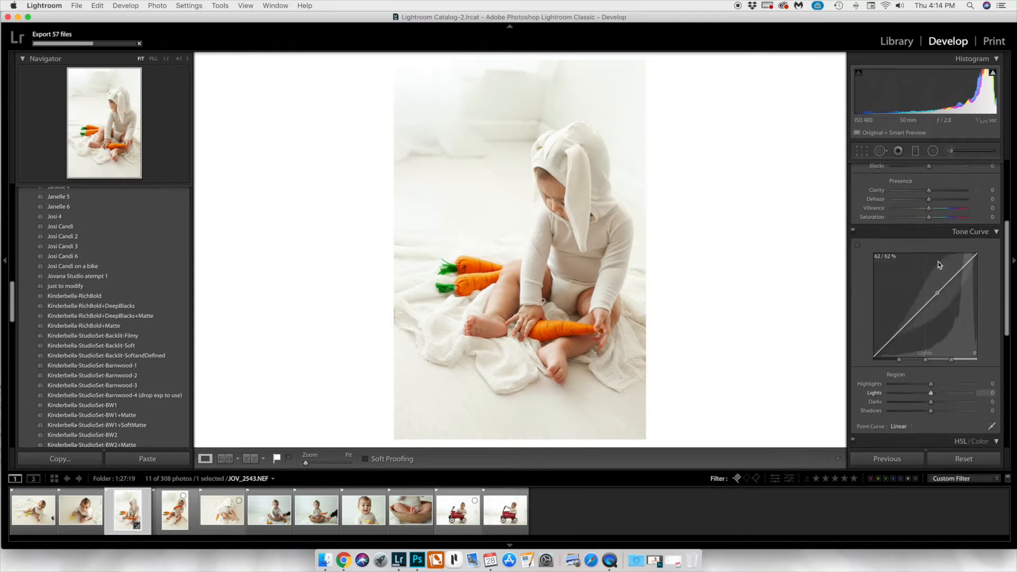
pyautogui.scroll(1, 989, 320)
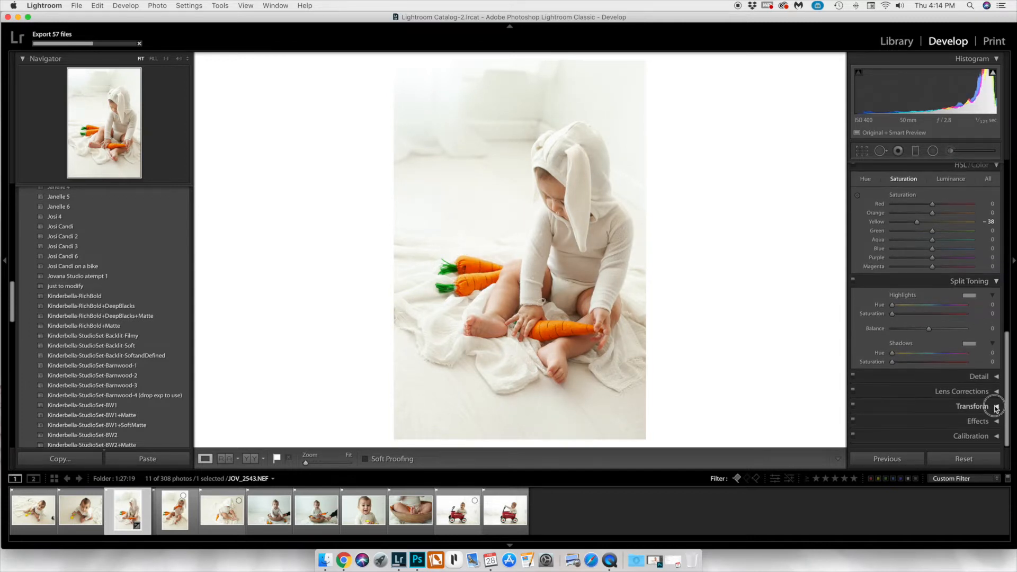
pyautogui.click(995, 406)
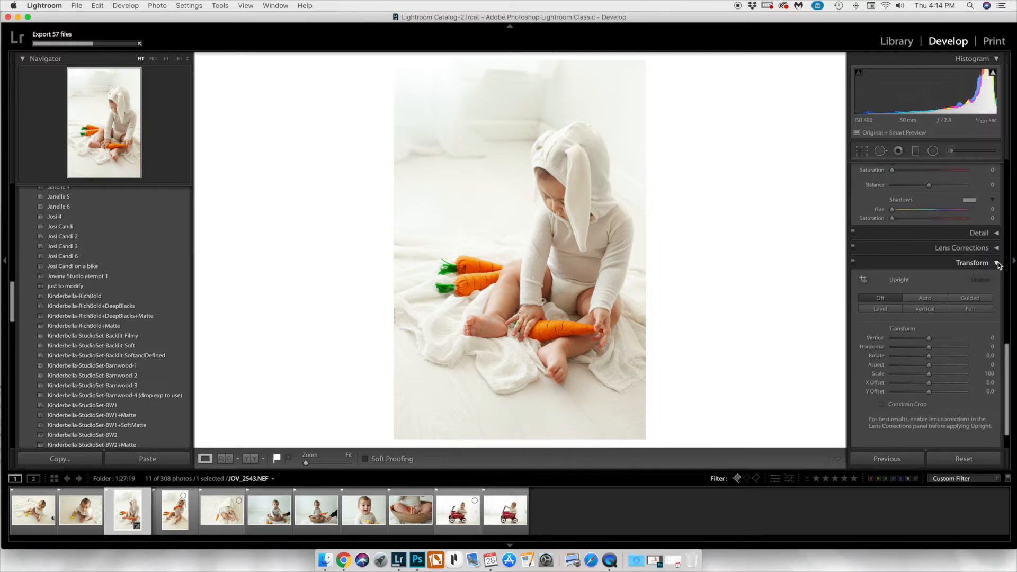
pyautogui.click(919, 301)
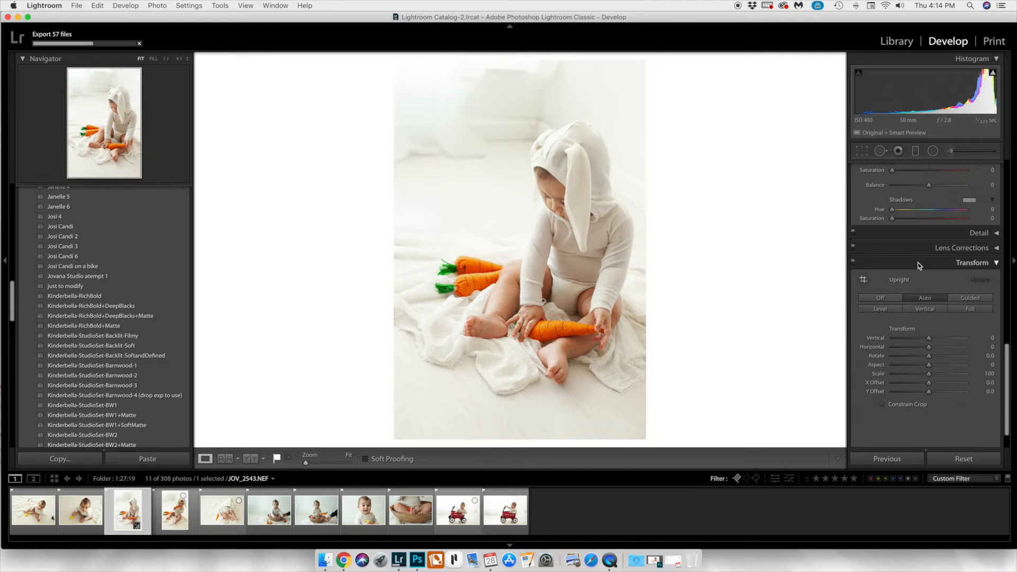
pyautogui.click(996, 262)
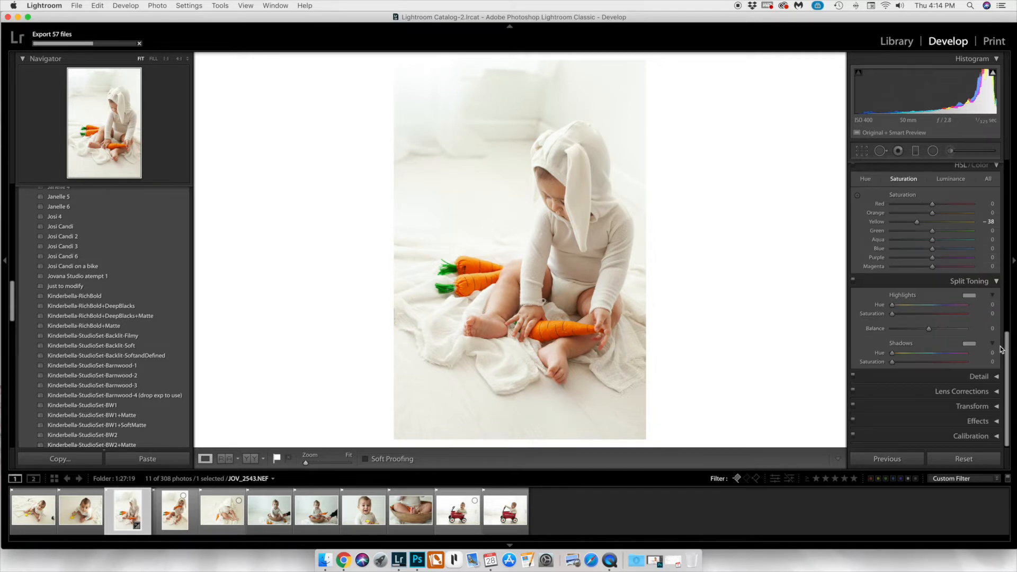
# Enable lens profile corrections for the photo
pyautogui.click(985, 391)
pyautogui.click(894, 324)
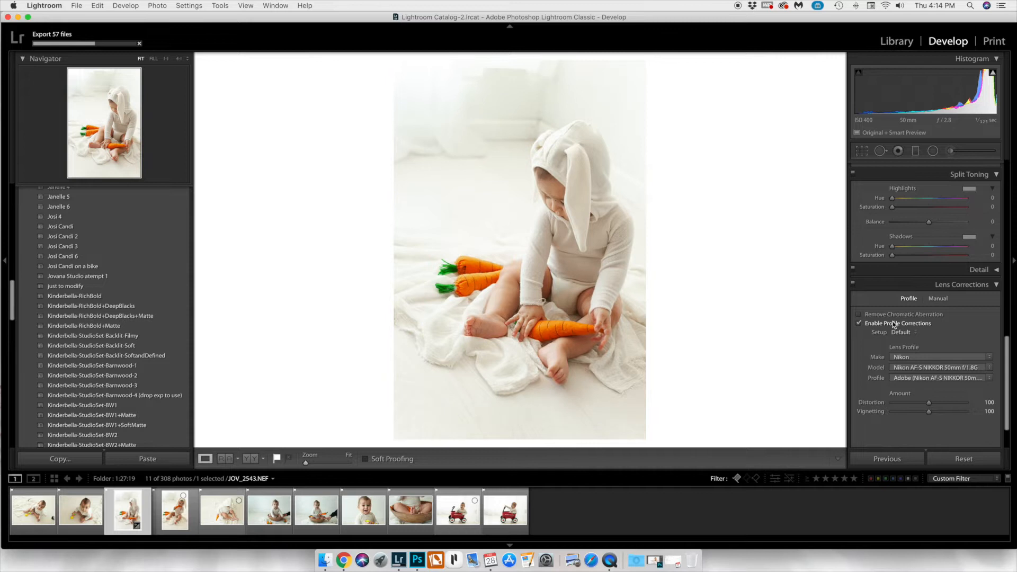
pyautogui.click(996, 285)
pyautogui.scroll(2, 939, 325)
pyautogui.scroll(10, 940, 326)
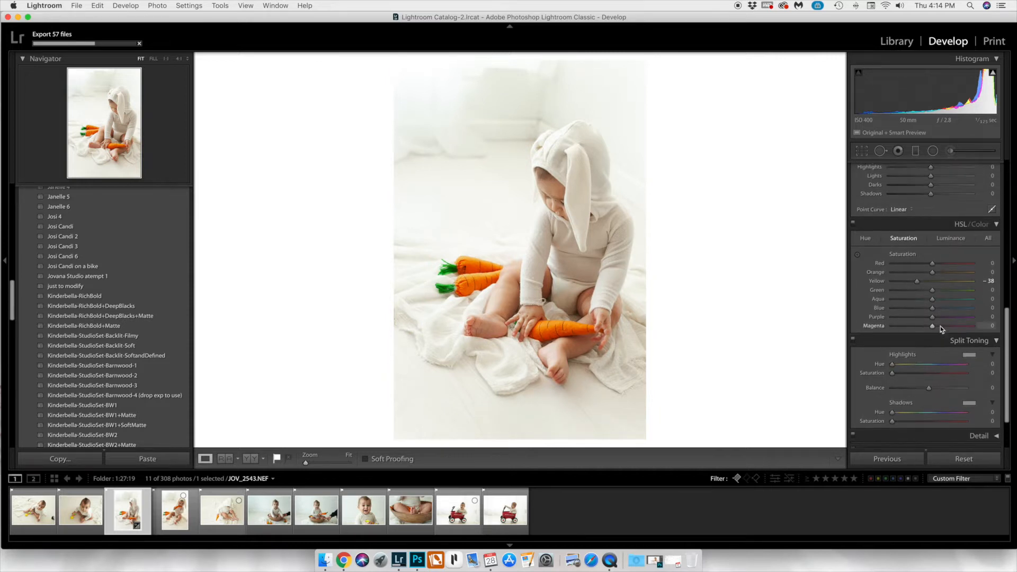
pyautogui.scroll(2, 943, 328)
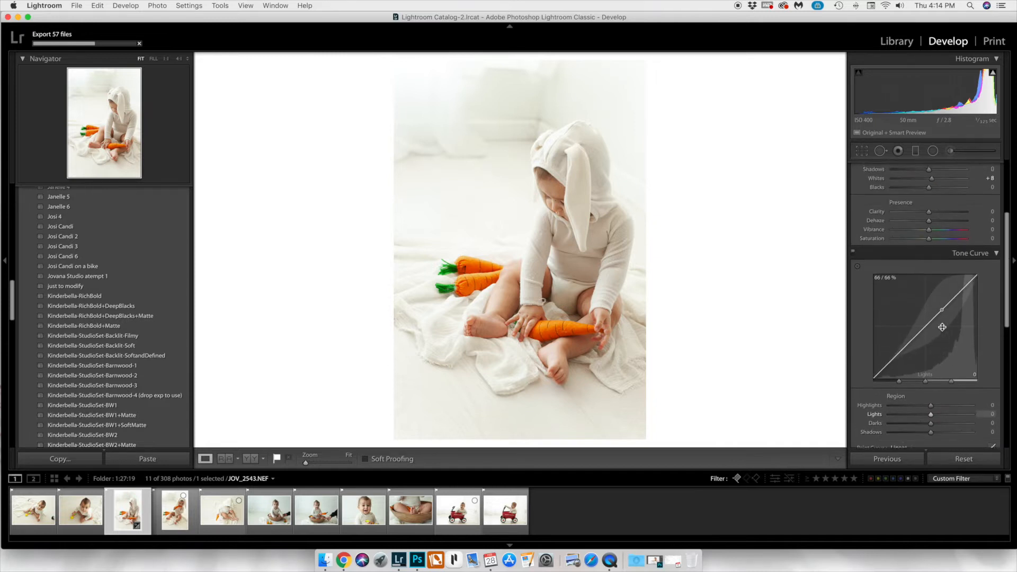
# Heal the two dark spots on the child's nose, sampling clean skin on the nose for the lower one
pyautogui.click(562, 200)
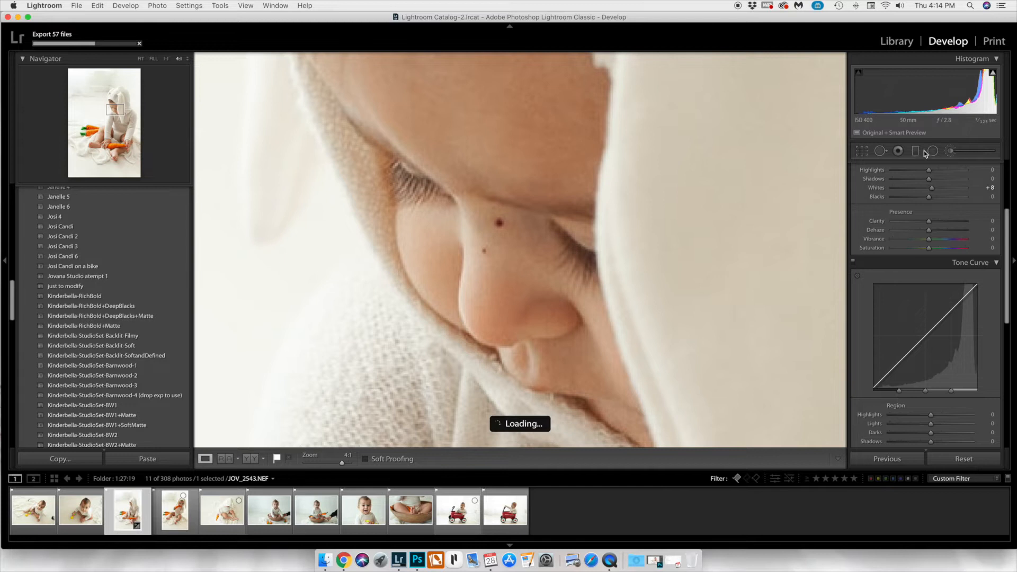
pyautogui.click(880, 151)
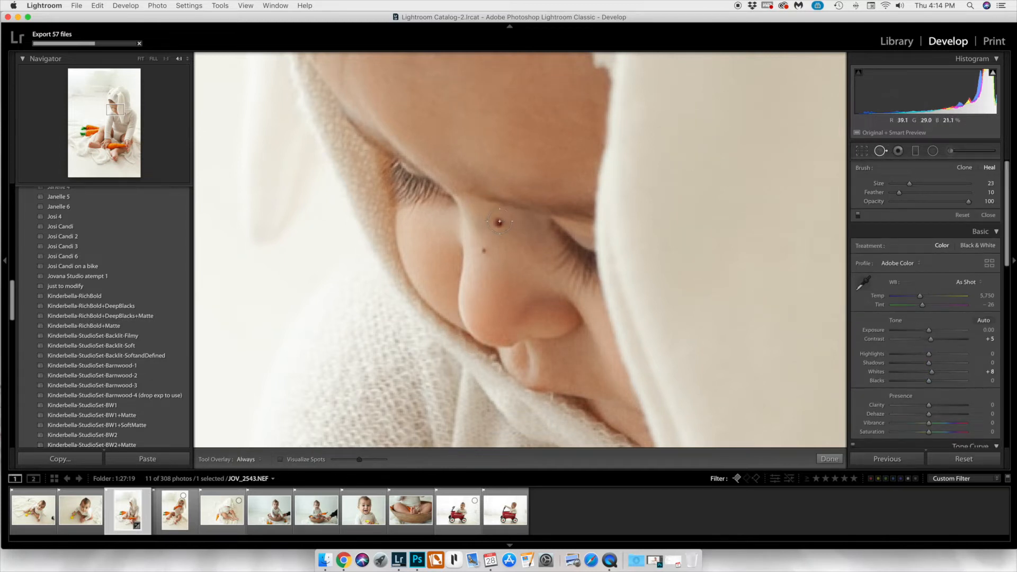
pyautogui.click(500, 222)
pyautogui.click(486, 252)
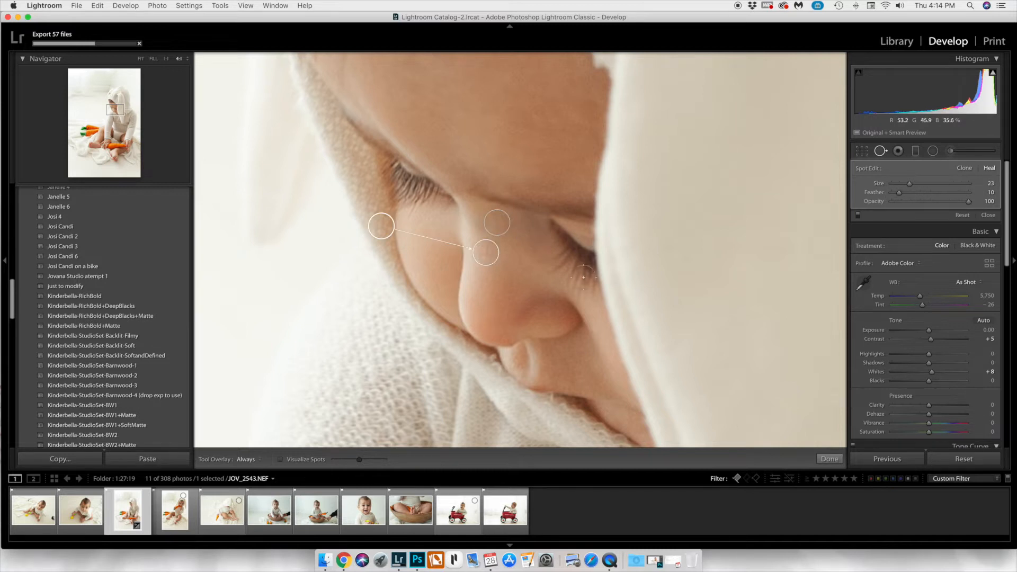
pyautogui.moveTo(384, 227)
pyautogui.mouseDown()
pyautogui.moveTo(544, 266)
pyautogui.moveTo(510, 273)
pyautogui.mouseUp()
pyautogui.click(829, 458)
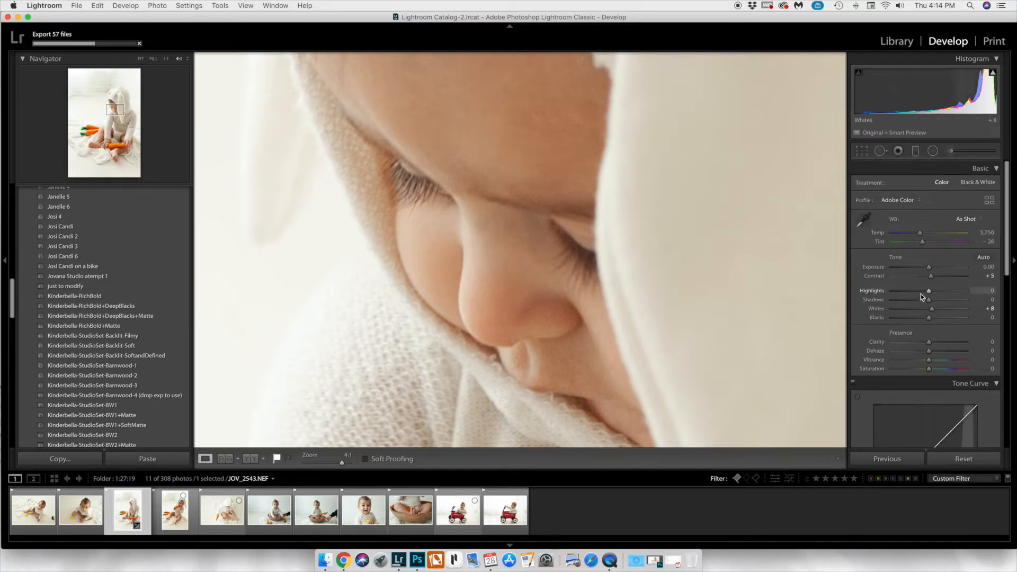
# Paint the child's eyelashes with the Burn (Darken) brush at size 4 with Auto Mask, setting Clarity to 48 and Sharpness to 29
pyautogui.click(951, 152)
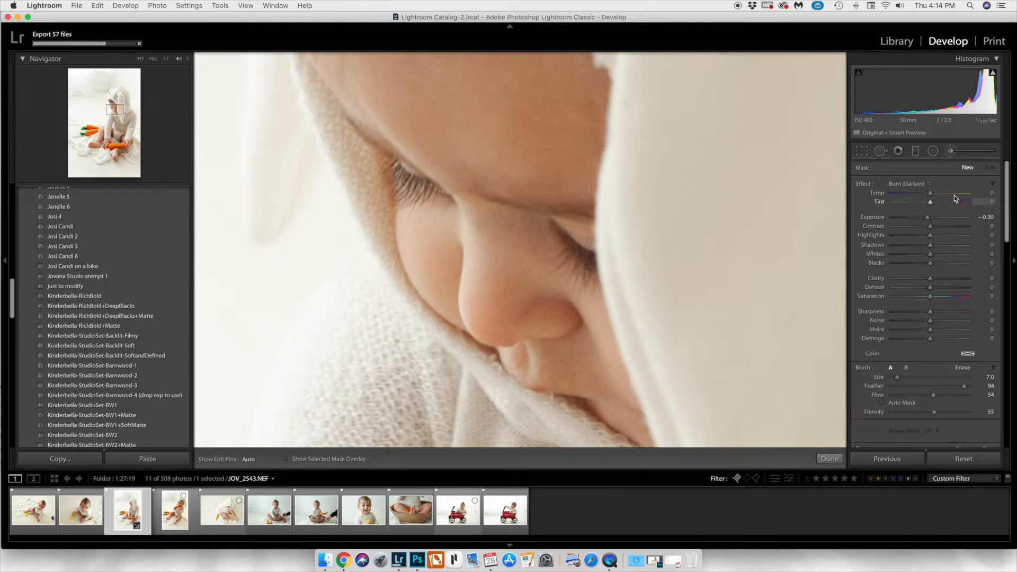
pyautogui.scroll(-5, 527, 212)
pyautogui.moveTo(580, 250)
pyautogui.mouseDown()
pyautogui.moveTo(592, 263)
pyautogui.moveTo(561, 224)
pyautogui.moveTo(585, 265)
pyautogui.moveTo(583, 250)
pyautogui.moveTo(556, 253)
pyautogui.moveTo(601, 261)
pyautogui.moveTo(595, 243)
pyautogui.moveTo(567, 243)
pyautogui.mouseUp()
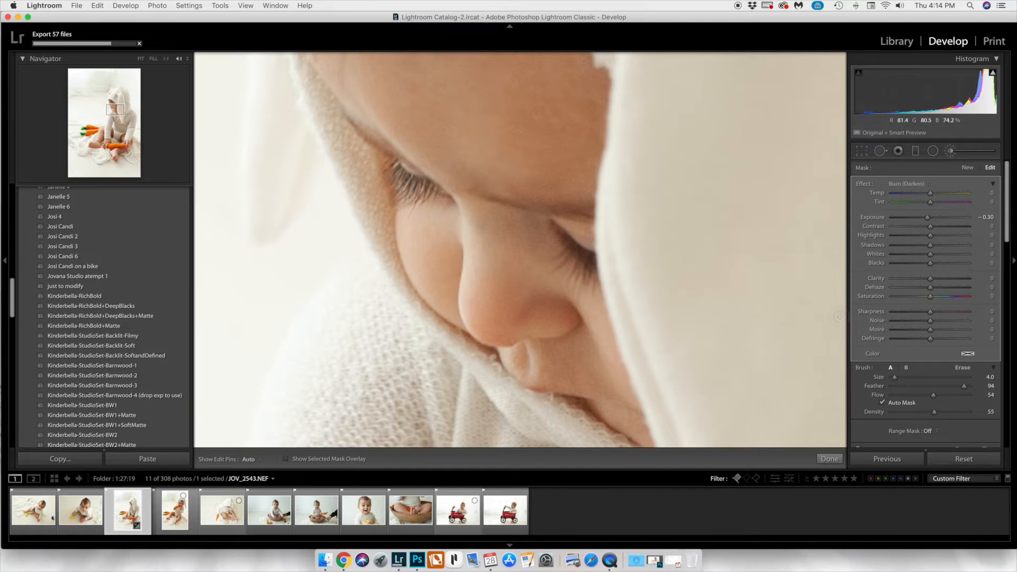
pyautogui.click(948, 279)
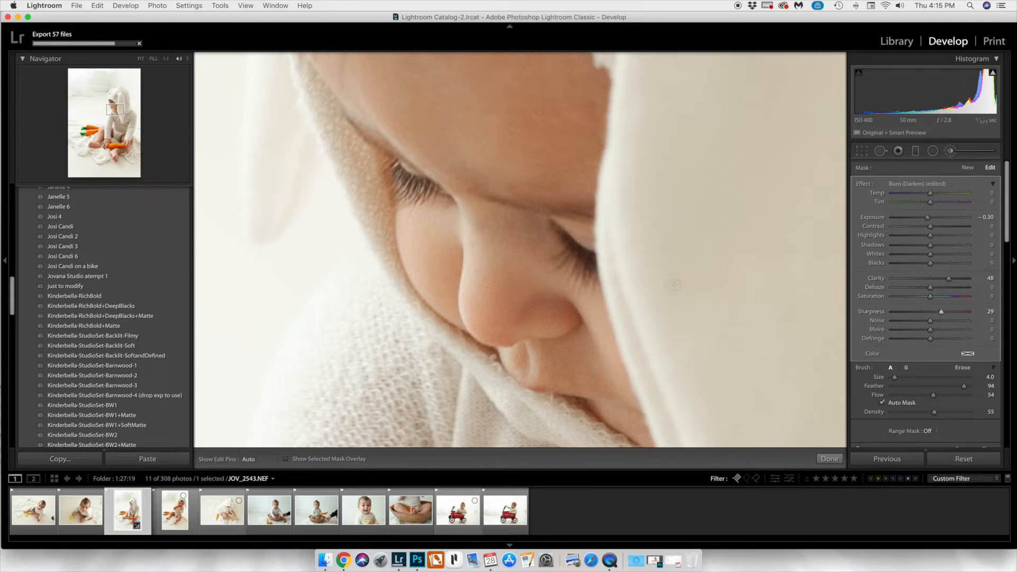
pyautogui.click(830, 459)
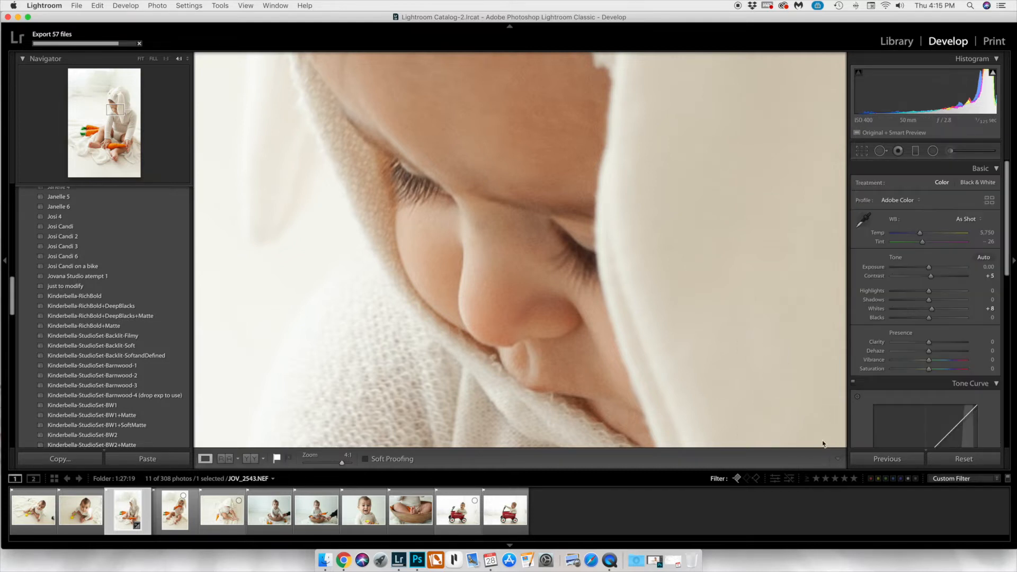
# Set up a new adjustment brush with Exposure 0.60, Shadows 14, Blacks 10, Clarity -14, Dehaze -10 and Saturation -73
pyautogui.click(442, 170)
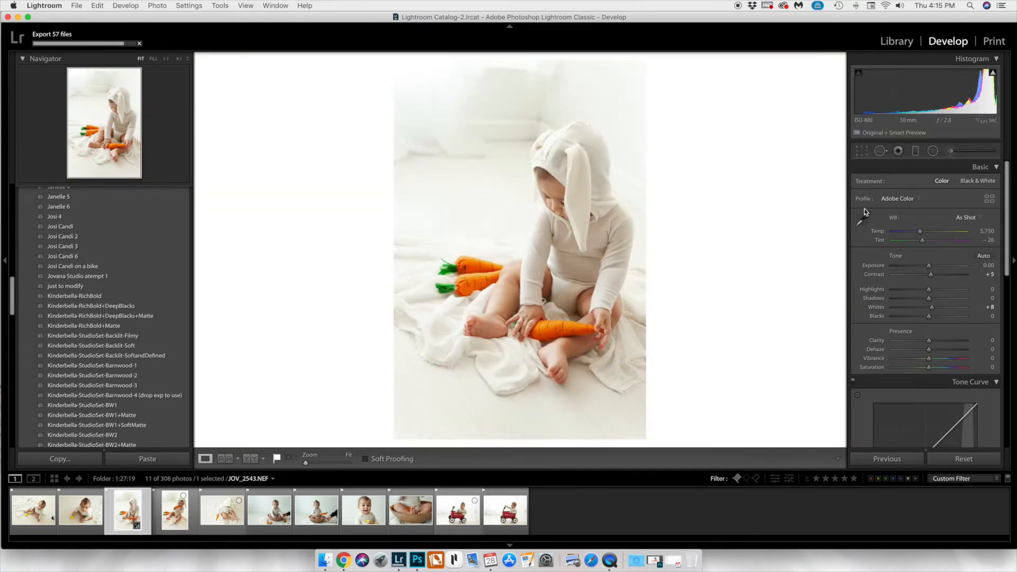
pyautogui.click(951, 152)
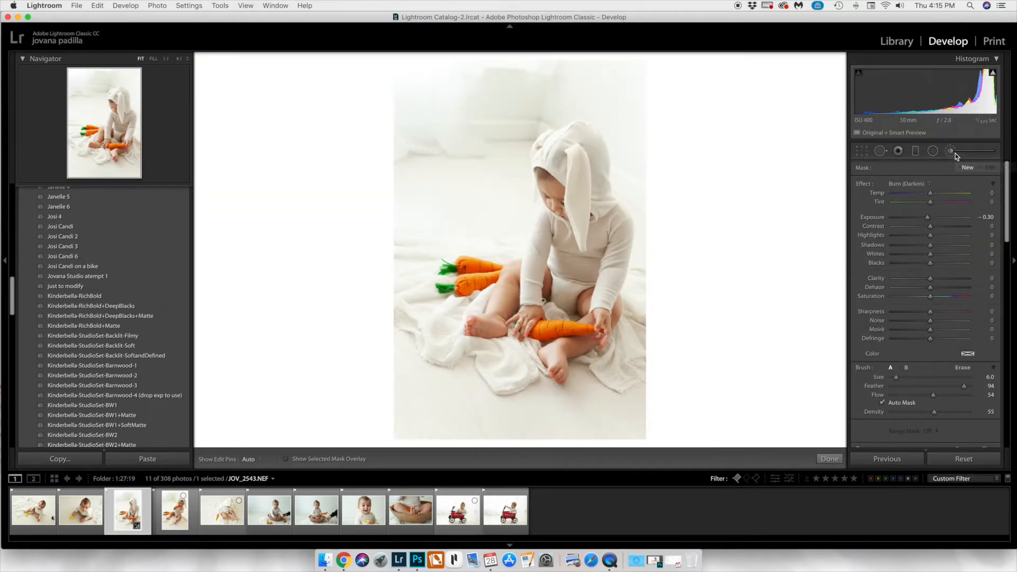
pyautogui.click(906, 183)
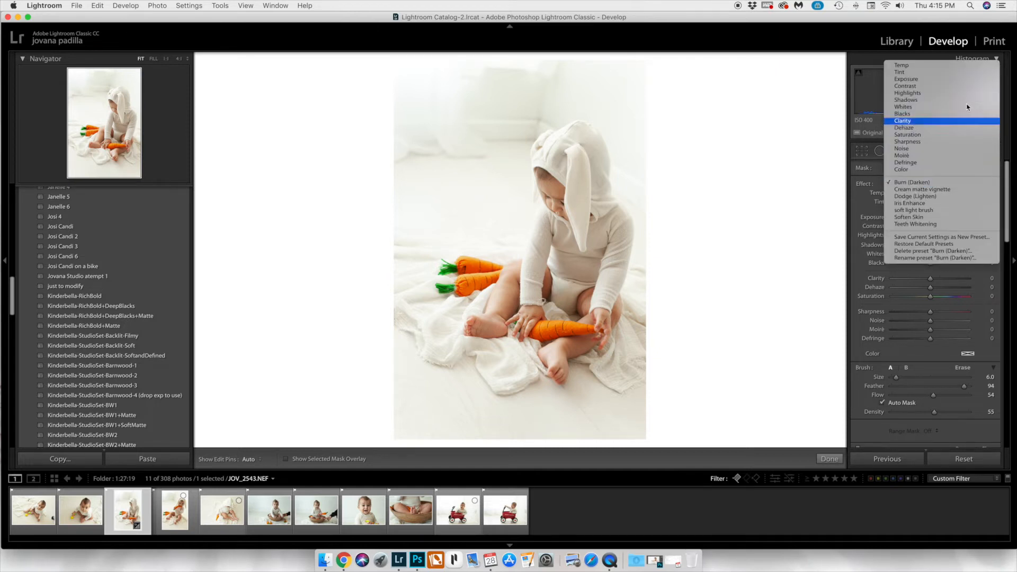
pyautogui.click(932, 82)
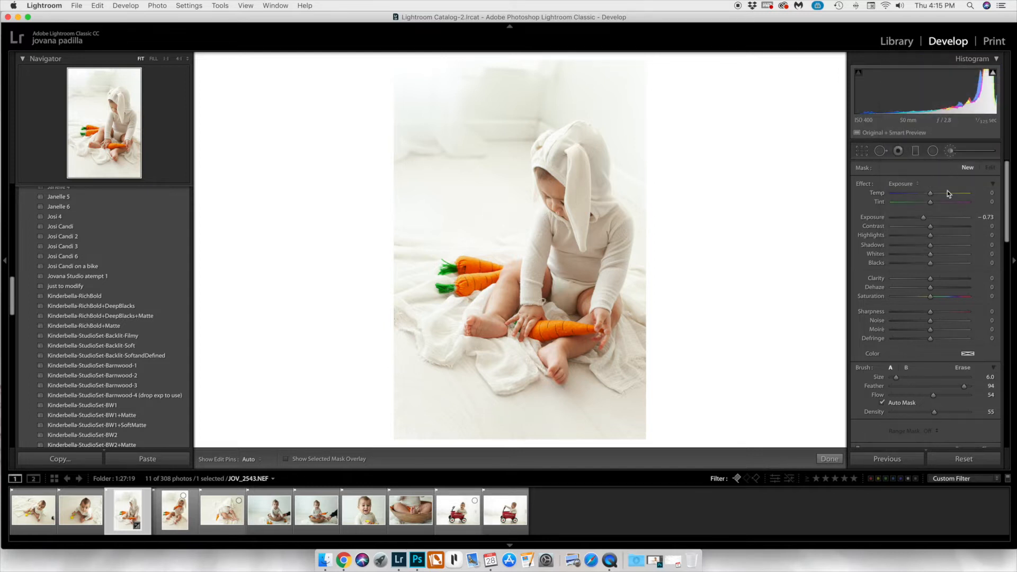
pyautogui.moveTo(924, 218); pyautogui.dragTo(937, 219)
pyautogui.moveTo(930, 297); pyautogui.dragTo(903, 299)
pyautogui.moveTo(930, 262); pyautogui.dragTo(934, 264)
pyautogui.moveTo(927, 288); pyautogui.dragTo(924, 282)
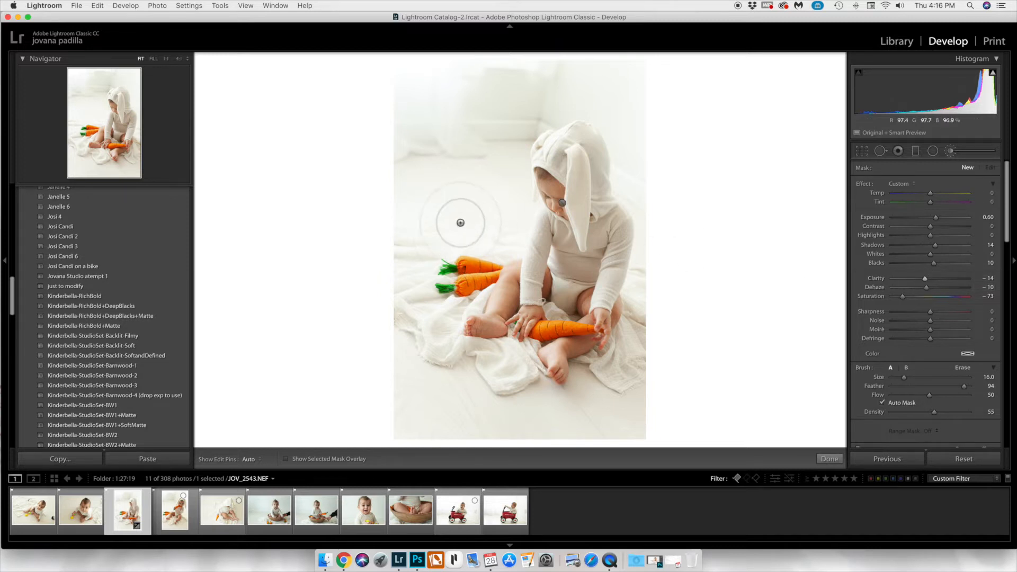
# Paint the brightening adjustment over the backdrop and floor around the child, reducing the brush to size 9
pyautogui.moveTo(464, 88)
pyautogui.mouseDown()
pyautogui.moveTo(442, 169)
pyautogui.moveTo(384, 197)
pyautogui.moveTo(441, 136)
pyautogui.moveTo(464, 129)
pyautogui.moveTo(475, 176)
pyautogui.moveTo(468, 160)
pyautogui.moveTo(565, 77)
pyautogui.moveTo(587, 79)
pyautogui.moveTo(432, 125)
pyautogui.moveTo(630, 99)
pyautogui.moveTo(678, 38)
pyautogui.moveTo(461, 68)
pyautogui.moveTo(686, 70)
pyautogui.moveTo(657, 66)
pyautogui.moveTo(624, 124)
pyautogui.moveTo(644, 204)
pyautogui.moveTo(588, 141)
pyautogui.moveTo(654, 189)
pyautogui.moveTo(618, 145)
pyautogui.moveTo(498, 114)
pyautogui.moveTo(539, 92)
pyautogui.moveTo(526, 64)
pyautogui.moveTo(419, 208)
pyautogui.moveTo(398, 290)
pyautogui.moveTo(411, 368)
pyautogui.moveTo(566, 419)
pyautogui.moveTo(493, 416)
pyautogui.moveTo(506, 396)
pyautogui.moveTo(640, 411)
pyautogui.moveTo(580, 403)
pyautogui.moveTo(603, 389)
pyautogui.moveTo(626, 396)
pyautogui.moveTo(618, 420)
pyautogui.moveTo(478, 435)
pyautogui.moveTo(474, 406)
pyautogui.moveTo(498, 394)
pyautogui.moveTo(507, 373)
pyautogui.moveTo(441, 359)
pyautogui.moveTo(393, 332)
pyautogui.moveTo(396, 318)
pyautogui.moveTo(374, 363)
pyautogui.moveTo(462, 420)
pyautogui.moveTo(581, 428)
pyautogui.moveTo(346, 421)
pyautogui.moveTo(627, 420)
pyautogui.moveTo(611, 397)
pyautogui.moveTo(656, 381)
pyautogui.moveTo(658, 370)
pyautogui.moveTo(649, 253)
pyautogui.moveTo(639, 275)
pyautogui.moveTo(629, 257)
pyautogui.moveTo(676, 286)
pyautogui.mouseUp()
pyautogui.press('[')
pyautogui.press('[')
pyautogui.press('[')
pyautogui.press('[')
pyautogui.press('[')
pyautogui.press('[')
pyautogui.press('[')
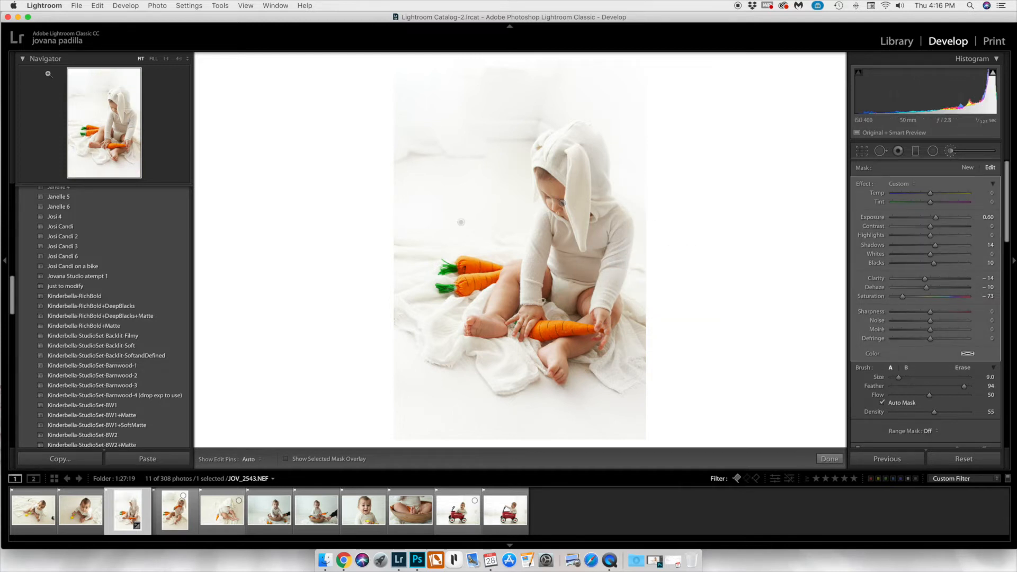
# Zoom to 2:1 and whiten the front bunny ear and nearby hood fabric, with edit pins hidden and the brush enlarged to size 18
pyautogui.click(116, 106)
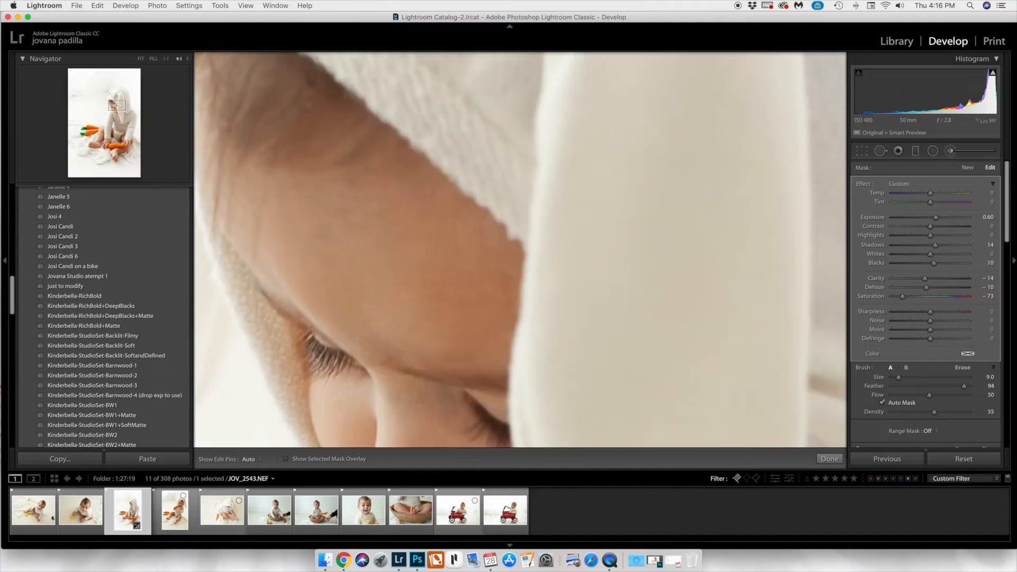
pyautogui.click(187, 60)
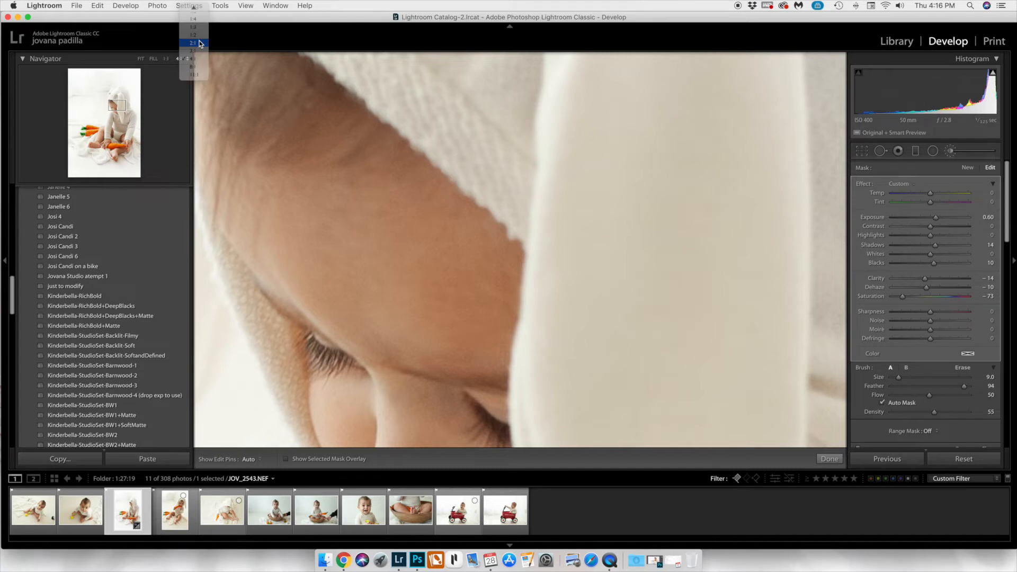
pyautogui.click(193, 43)
pyautogui.moveTo(120, 106); pyautogui.dragTo(128, 109)
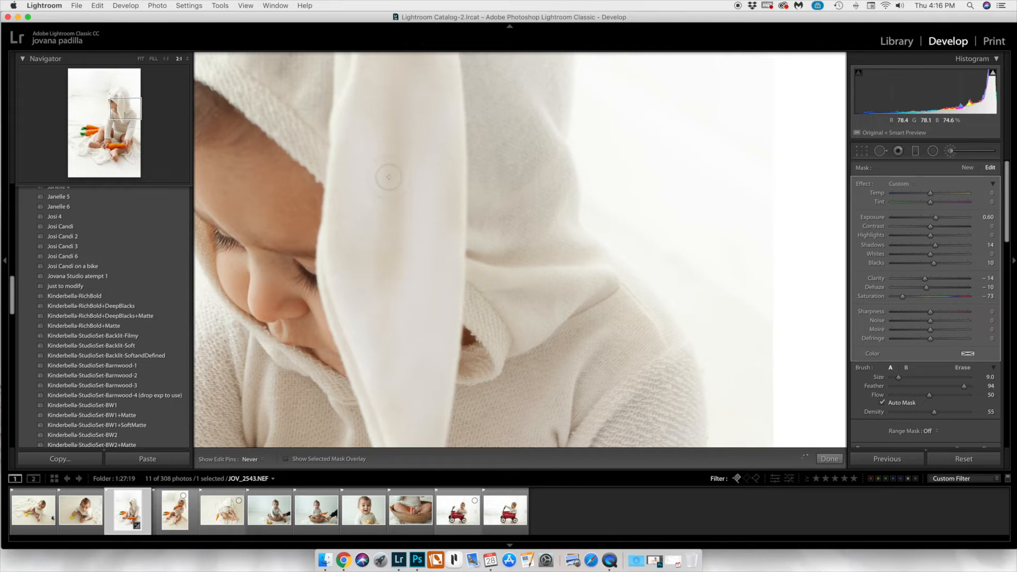
pyautogui.press('h')
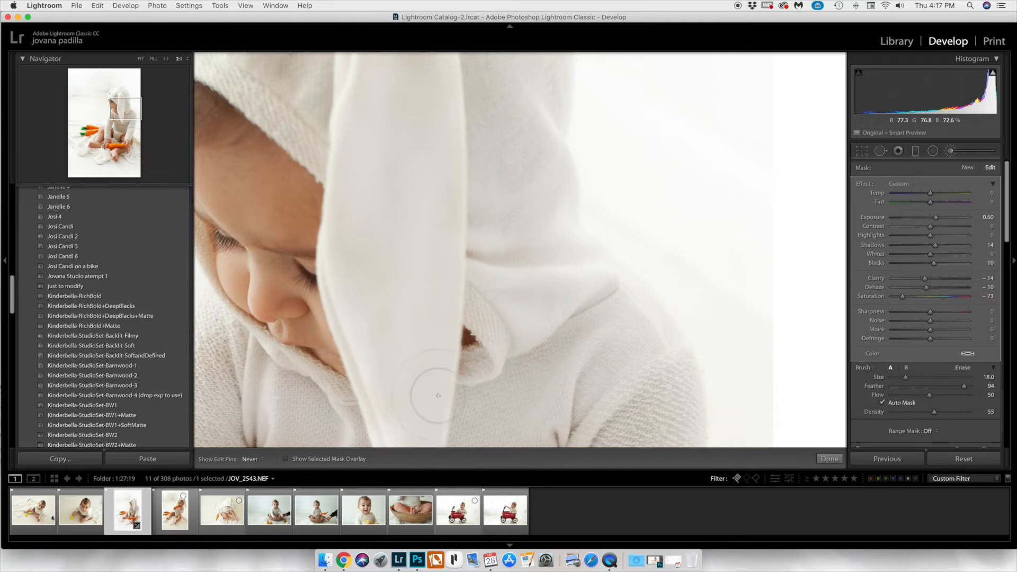
# Paint the whitening adjustment over the top of the hood, its front seam and the yellowish fold of the far ear
pyautogui.click(118, 100)
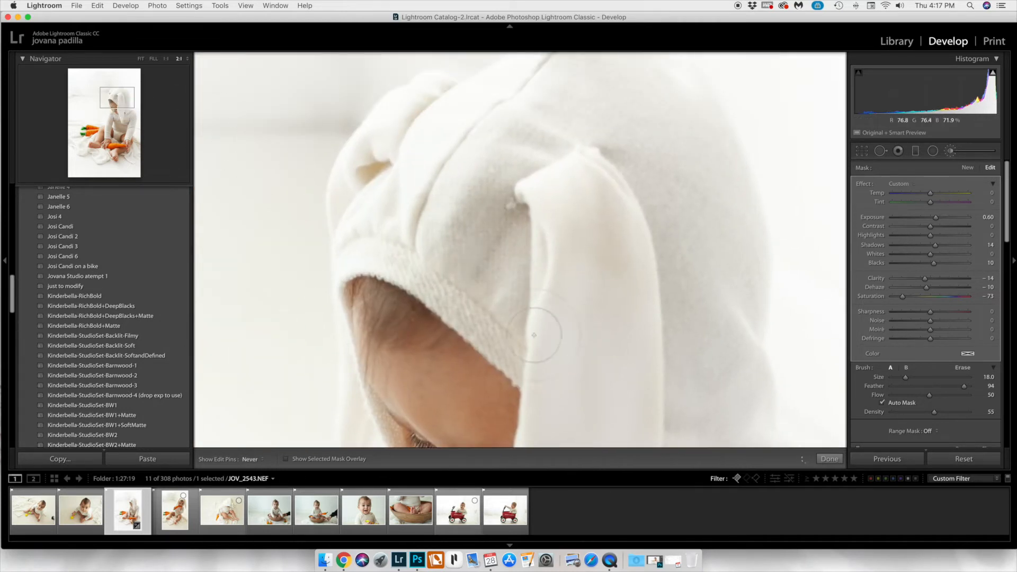
pyautogui.moveTo(461, 269); pyautogui.dragTo(497, 299)
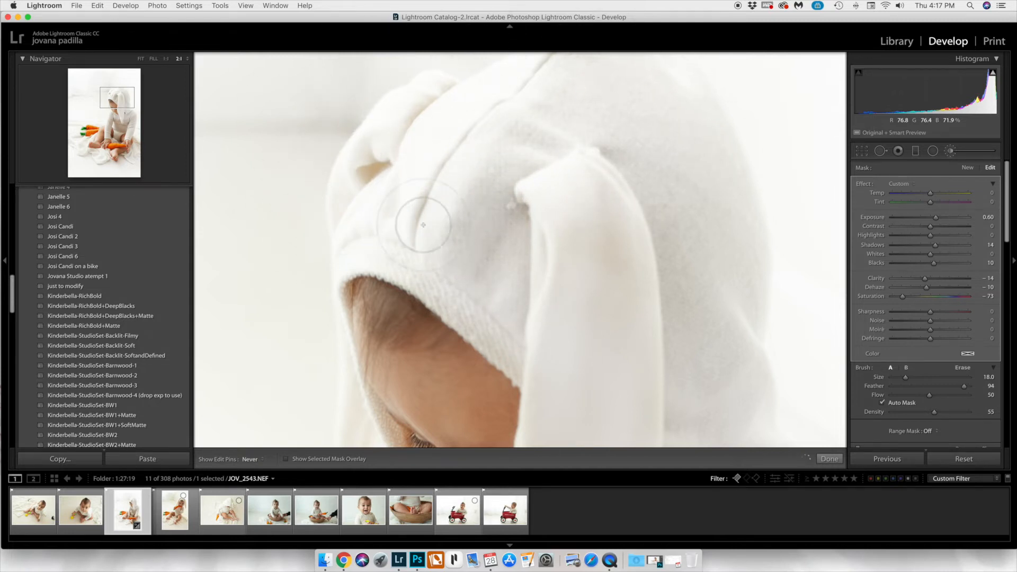
pyautogui.press('h')
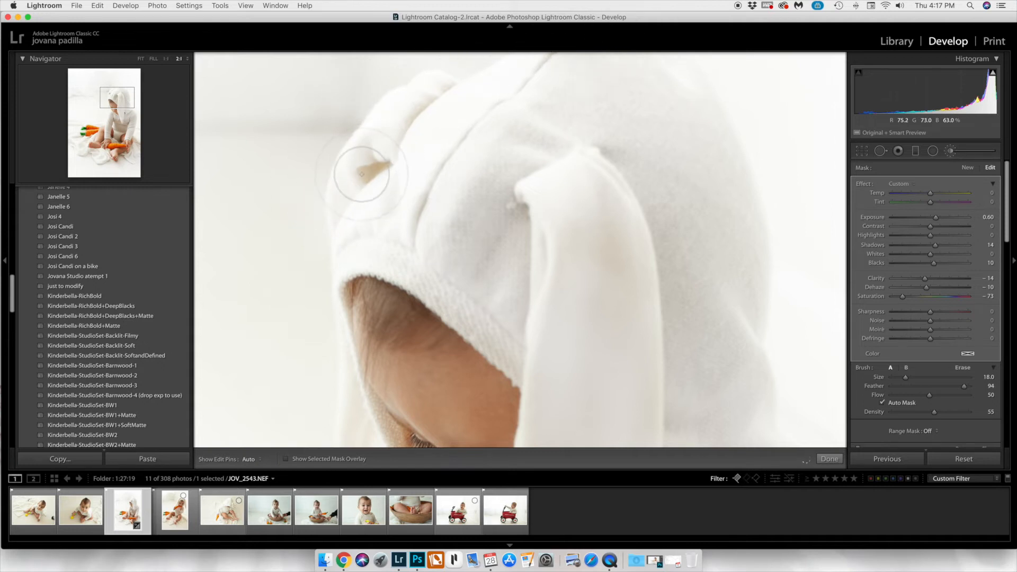
pyautogui.press('h')
pyautogui.moveTo(372, 173)
pyautogui.mouseDown()
pyautogui.moveTo(361, 171)
pyautogui.moveTo(373, 175)
pyautogui.mouseUp()
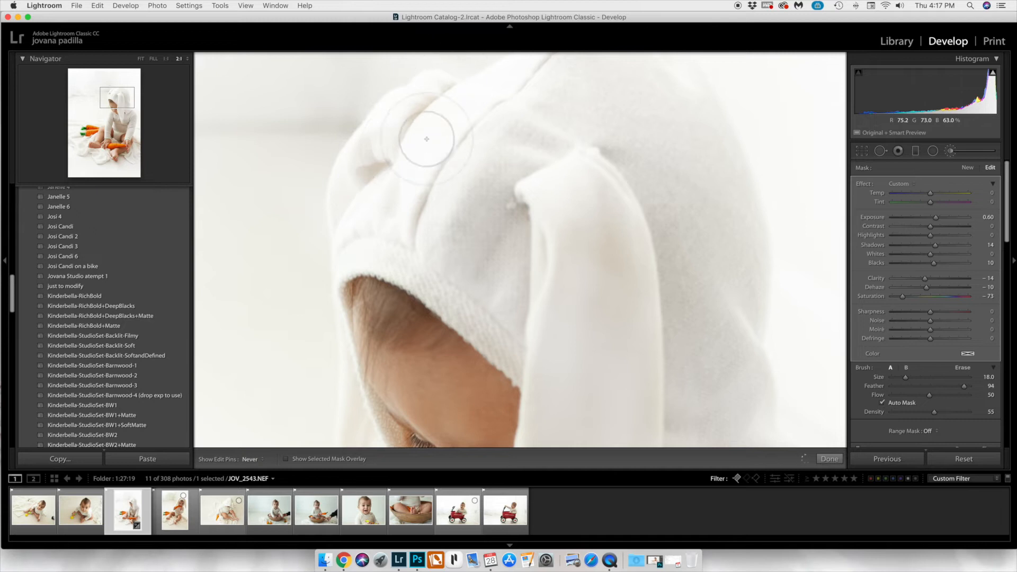
# Whiten the hanging far ear and the hood's rim beside the child's face, reducing the brush to size 7
pyautogui.press('h')
pyautogui.moveTo(127, 100); pyautogui.dragTo(125, 122)
pyautogui.press('h')
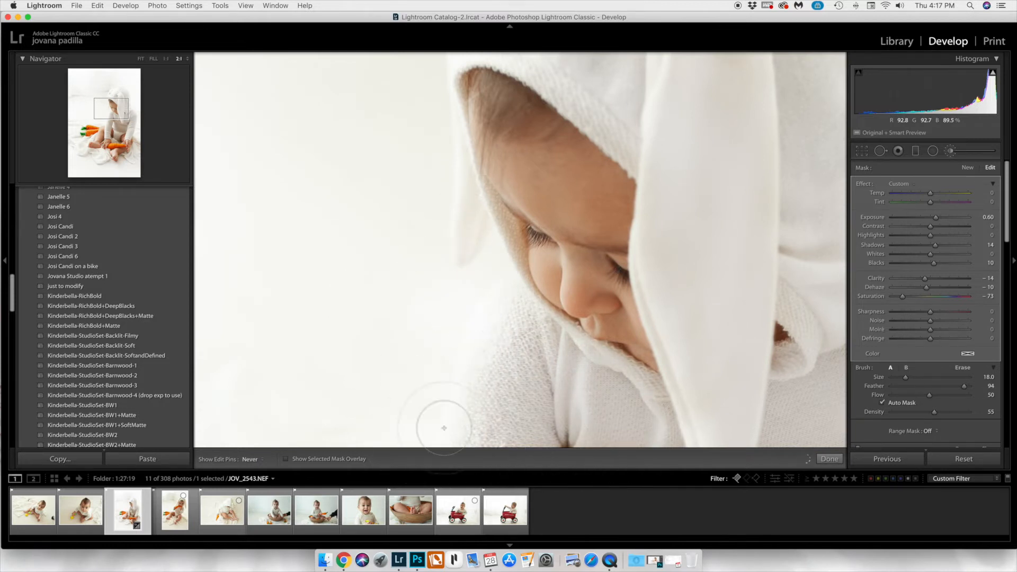
pyautogui.moveTo(465, 208); pyautogui.dragTo(470, 284)
pyautogui.scroll(-5, 483, 283)
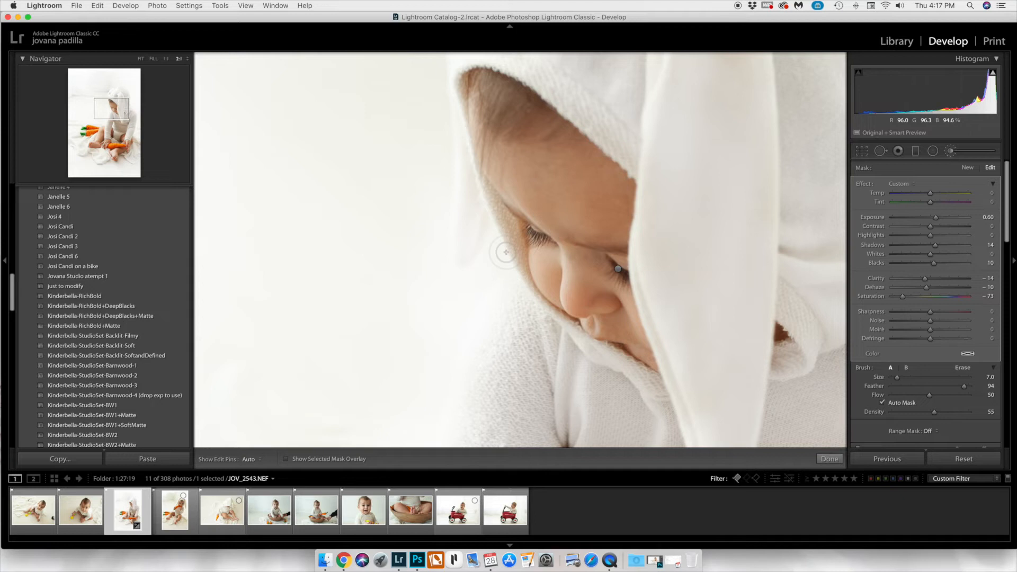
pyautogui.press('h')
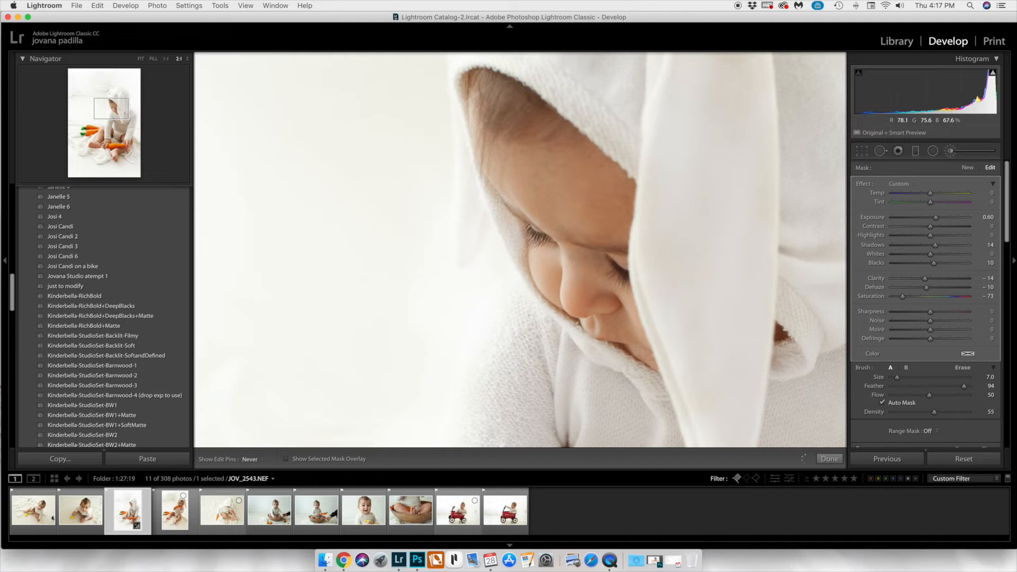
pyautogui.press('h')
# Zoom out to 1:2 and whiten the outfit's sleeves, torso and lower part with a size 14 brush, reducing it to size 5
pyautogui.press(']')
pyautogui.press(']')
pyautogui.press(']')
pyautogui.moveTo(112, 112)
pyautogui.mouseDown()
pyautogui.moveTo(107, 132)
pyautogui.moveTo(107, 123)
pyautogui.mouseUp()
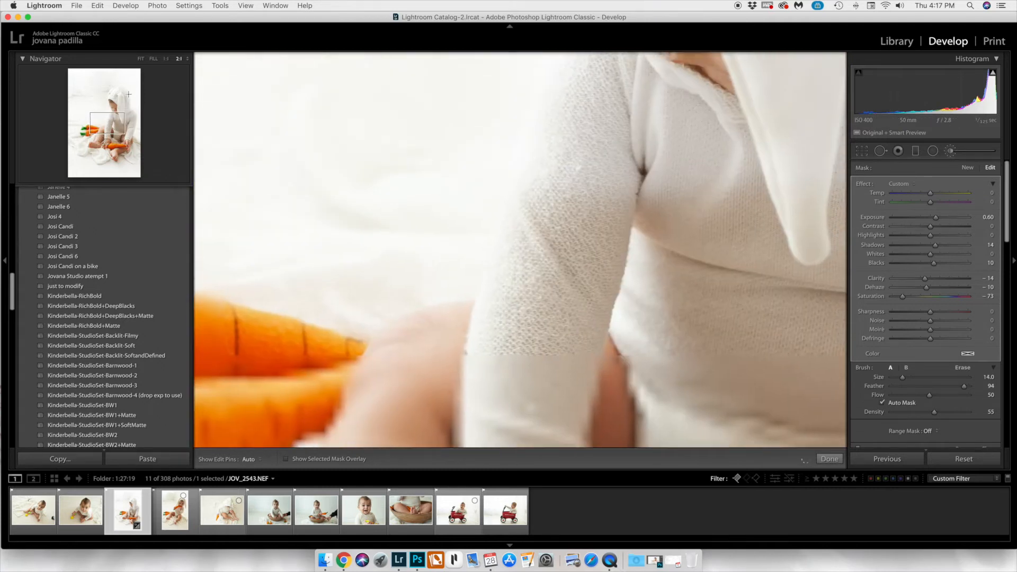
pyautogui.click(186, 59)
pyautogui.click(188, 52)
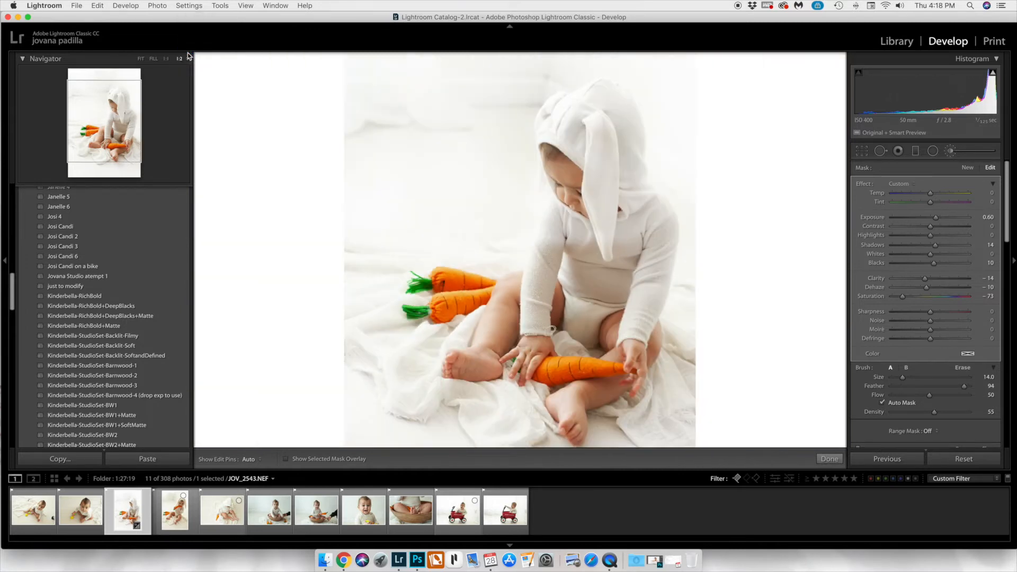
pyautogui.press('h')
pyautogui.moveTo(567, 259)
pyautogui.mouseDown()
pyautogui.moveTo(579, 341)
pyautogui.moveTo(540, 278)
pyautogui.moveTo(541, 320)
pyautogui.mouseUp()
pyautogui.moveTo(454, 325)
pyautogui.mouseDown()
pyautogui.moveTo(492, 393)
pyautogui.moveTo(534, 275)
pyautogui.mouseUp()
pyautogui.moveTo(603, 307); pyautogui.dragTo(614, 331)
pyautogui.moveTo(535, 345); pyautogui.dragTo(532, 326)
pyautogui.moveTo(680, 147); pyautogui.dragTo(681, 323)
pyautogui.press('h')
pyautogui.press('[')
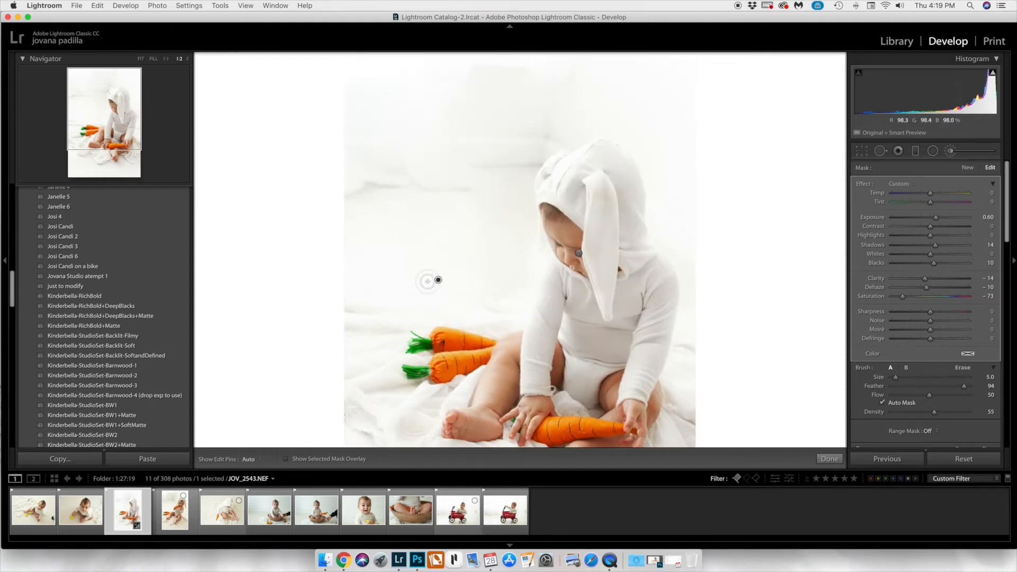
# Check the mask overlay for gaps and fill the uncovered backdrop beside the child's face, using a size 14 brush
pyautogui.press('o')
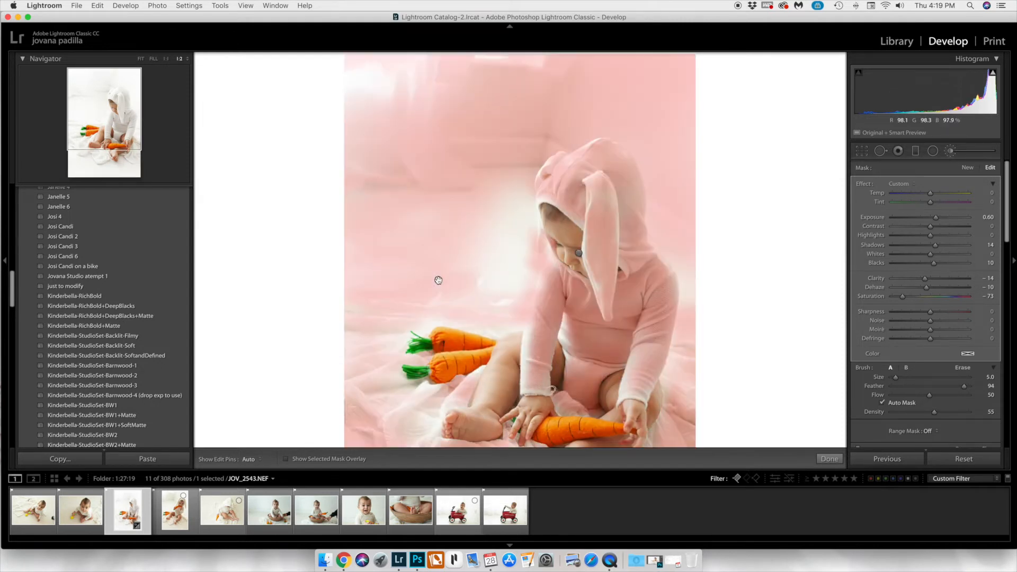
pyautogui.scroll(9, 493, 280)
pyautogui.press('o')
pyautogui.press('h')
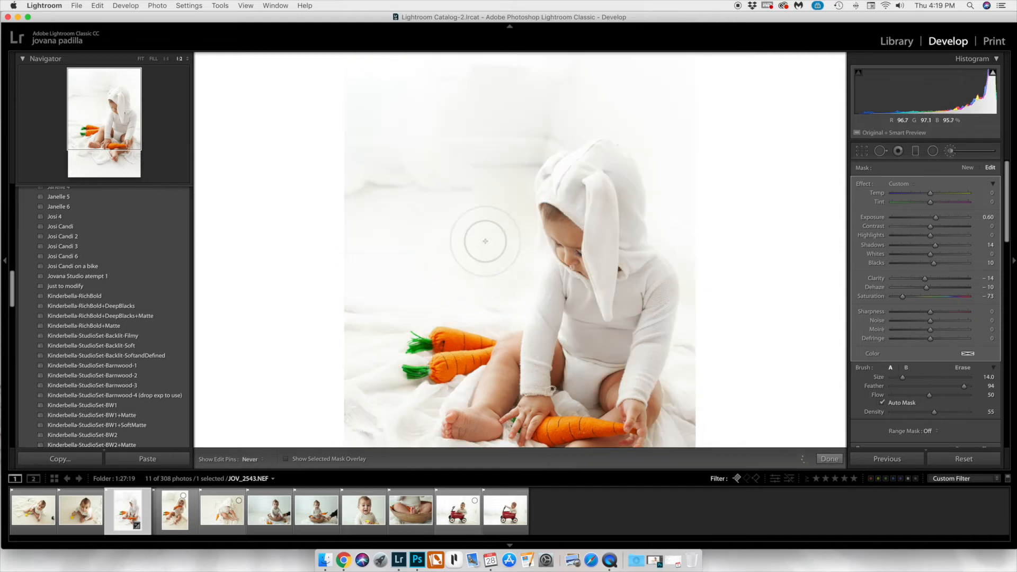
pyautogui.press('h')
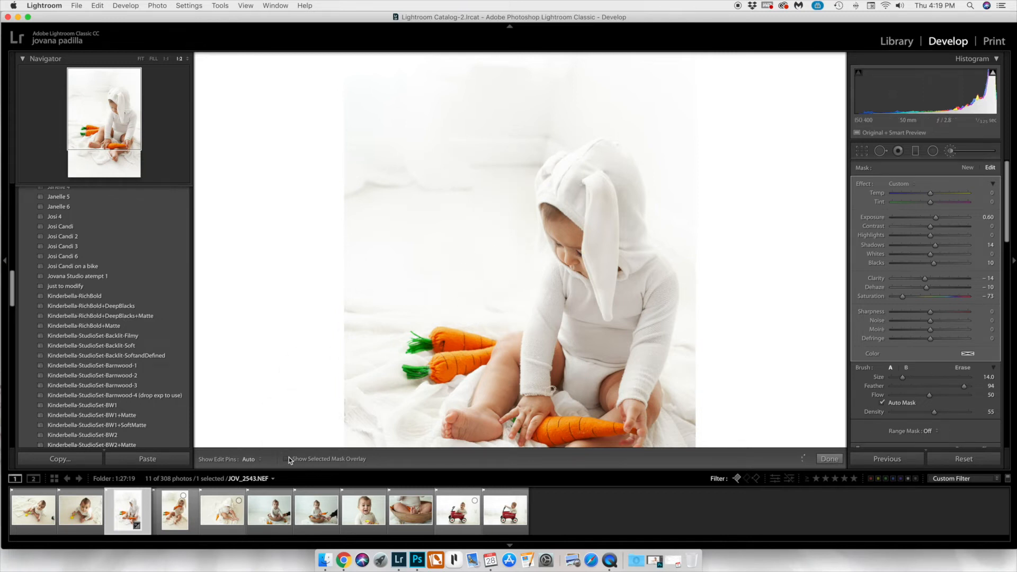
# Show edit pins for the selected adjustment only and keep the mask overlay on, with the brush at size 6
pyautogui.click(256, 460)
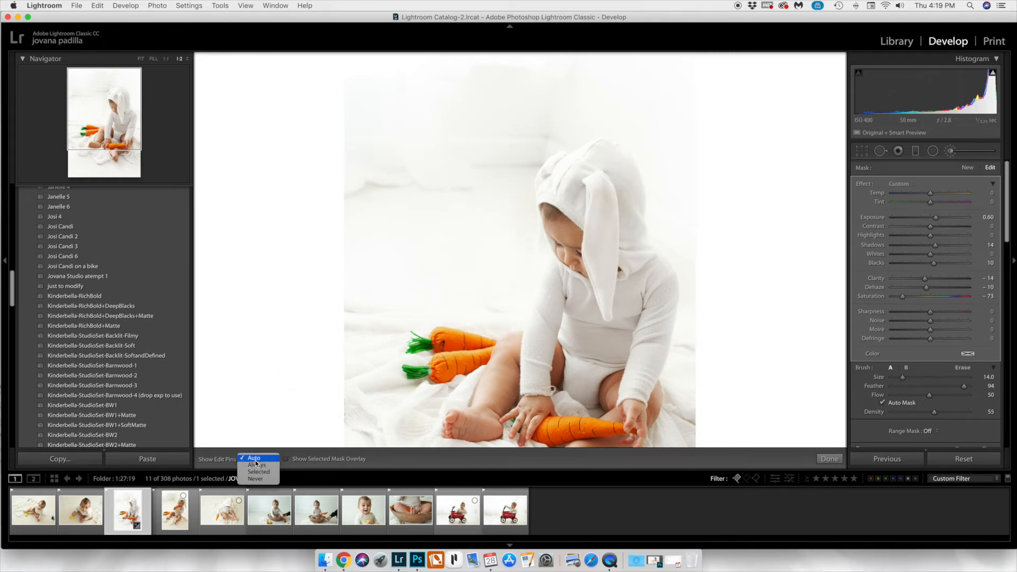
pyautogui.click(258, 471)
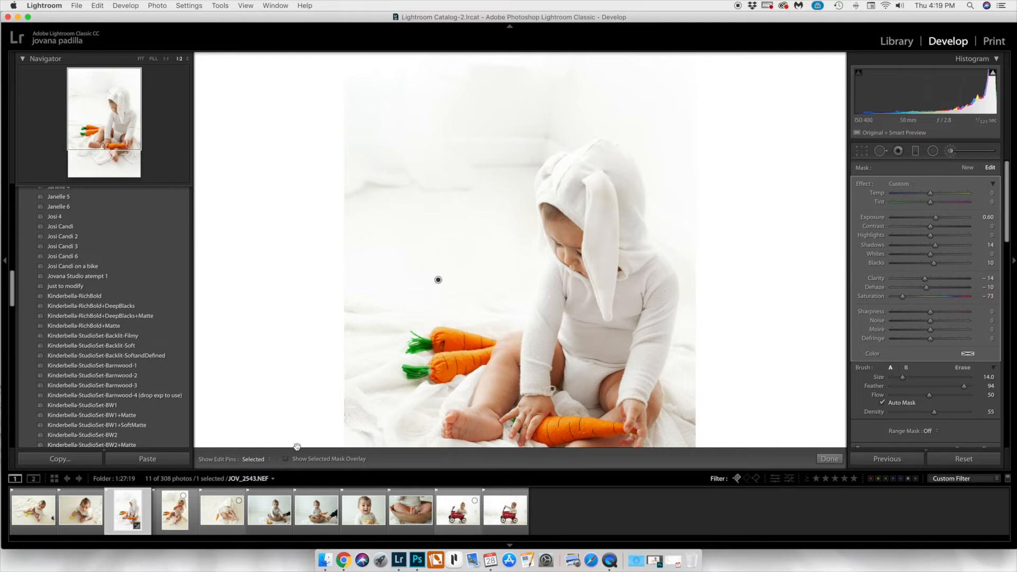
pyautogui.click(286, 459)
pyautogui.scroll(-5, 527, 237)
pyautogui.scroll(3, 526, 236)
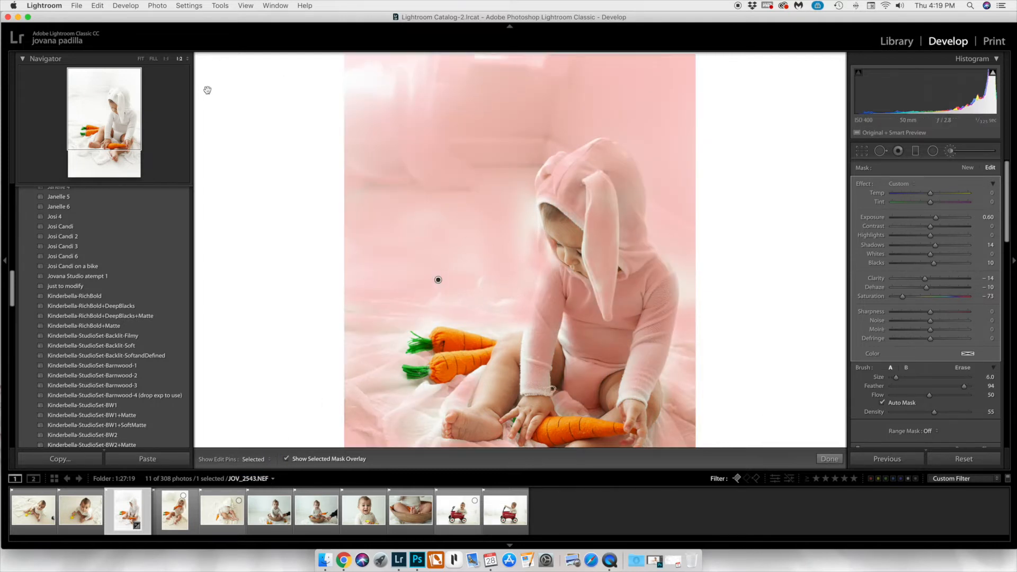
# Fill the uncovered patches of the upper backdrop with the whitening mask, using brush size 18 and reducing it to 11
pyautogui.click(112, 104)
pyautogui.click(114, 90)
pyautogui.scroll(6, 455, 178)
pyautogui.press('h')
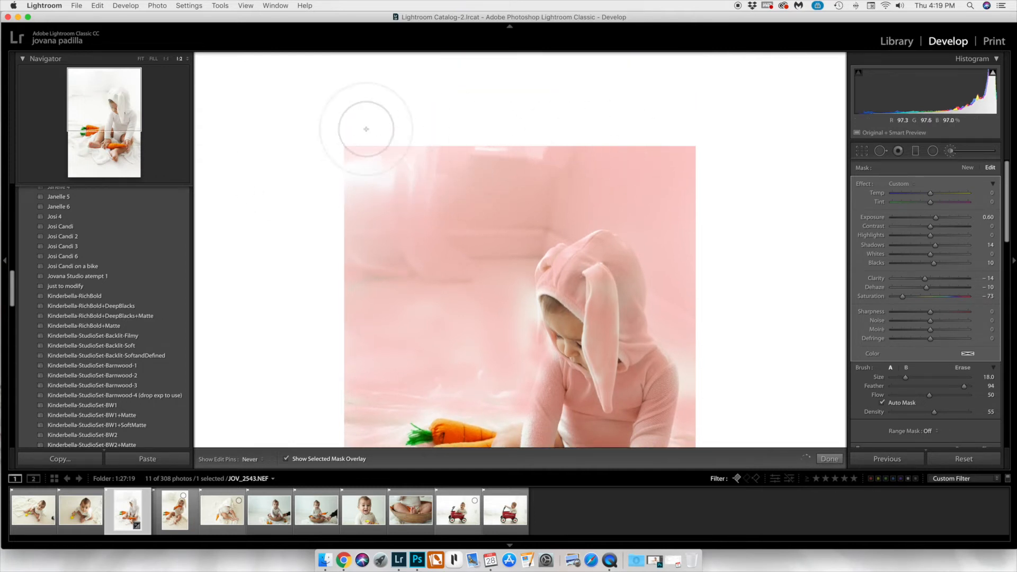
pyautogui.scroll(-4, 501, 281)
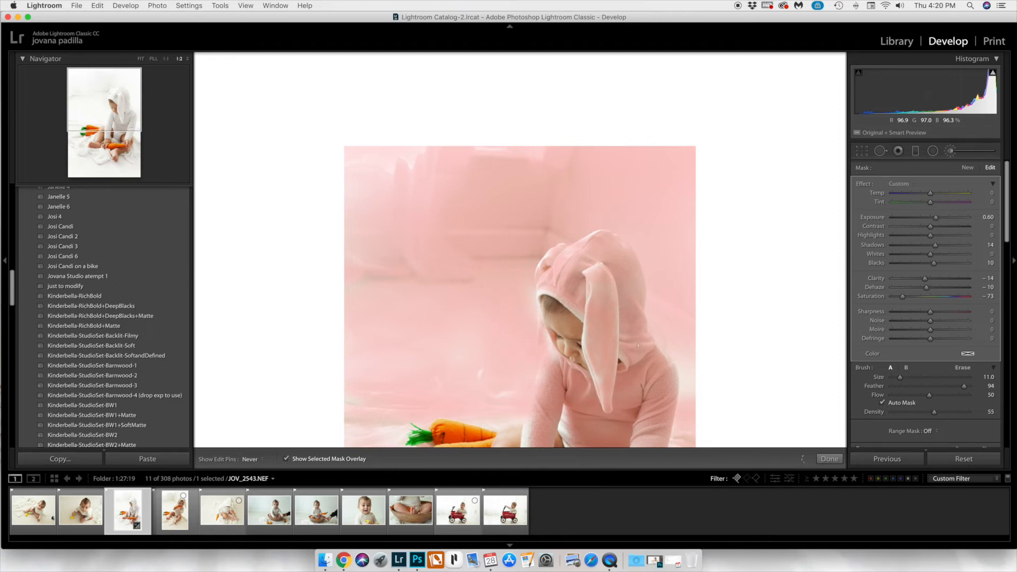
# Extend the whitening mask over the gaps around the hood, the child's outer sleeve and the blanket, reducing the brush to size 7
pyautogui.press('h')
pyautogui.press('h')
pyautogui.press('h')
pyautogui.click(185, 114)
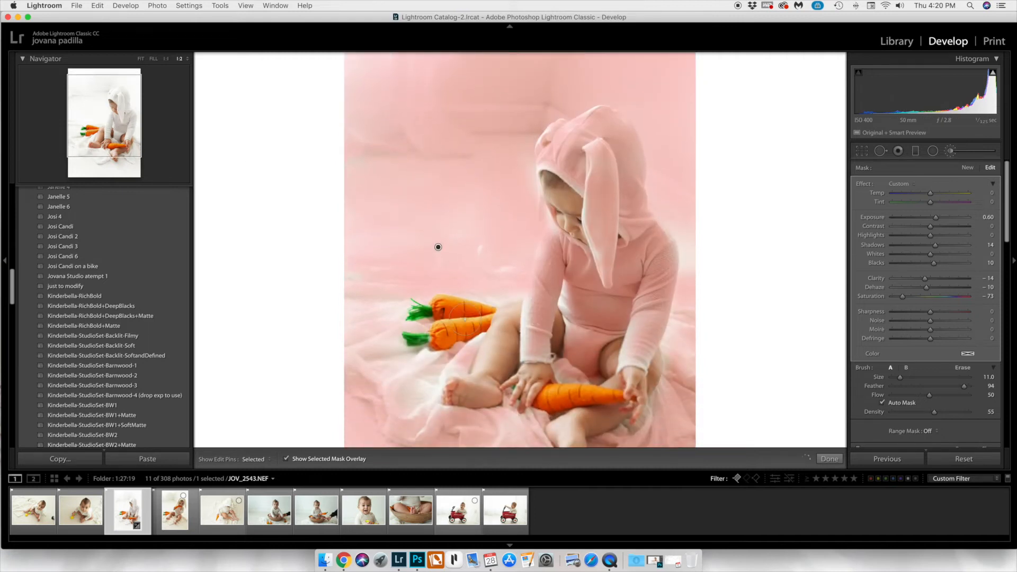
pyautogui.press('[')
pyautogui.press('h')
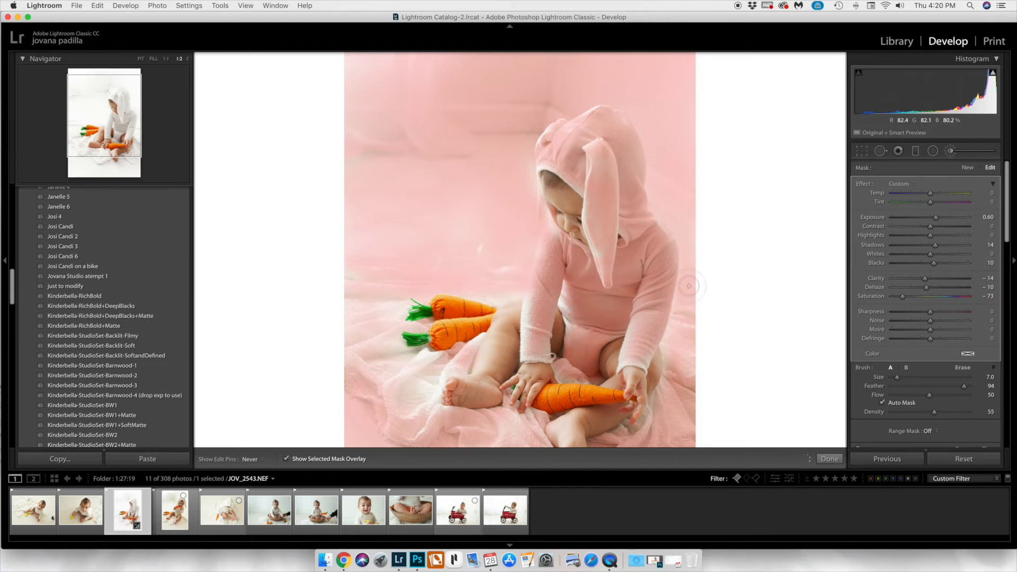
# Fill the small remaining mask gaps around the sleeves and blanket folds, reducing the brush to size 4
pyautogui.press('h')
pyautogui.press('[')
pyautogui.press('[')
pyautogui.press('[')
pyautogui.press('h')
pyautogui.press('h')
pyautogui.press('h')
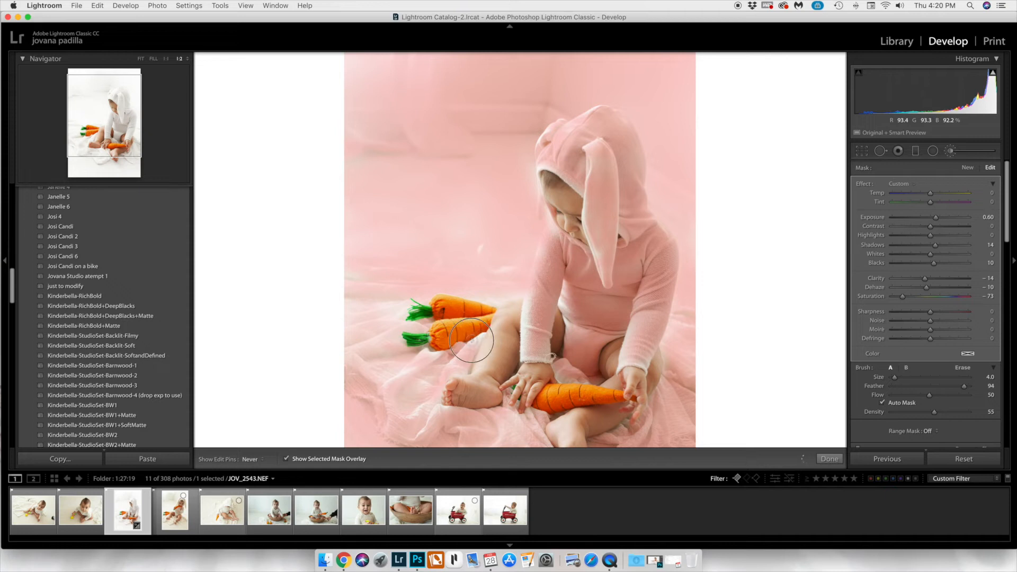
# Complete the whitening mask over the lower blanket and floor around the child's feet, and close the brush adjustment
pyautogui.press('h')
pyautogui.moveTo(248, 248); pyautogui.dragTo(438, 134)
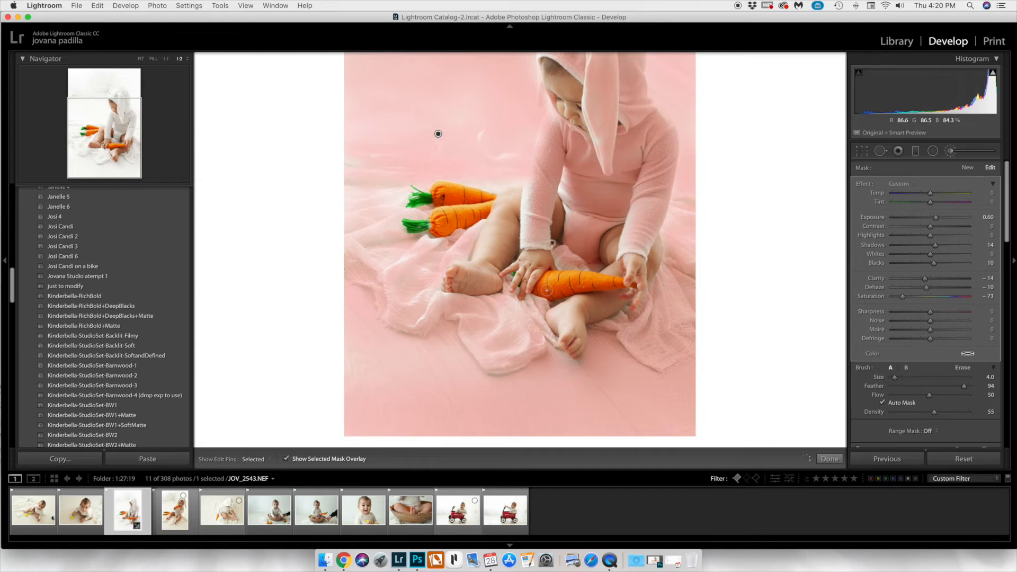
pyautogui.press('h')
pyautogui.click(829, 458)
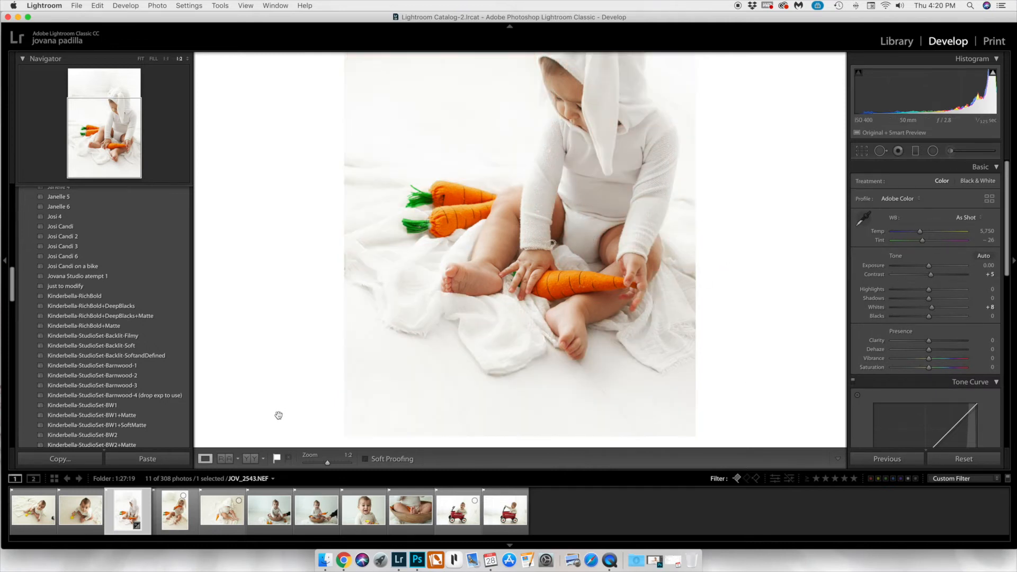
# Fit the whole photo in view and compare its before and after versions
pyautogui.click(453, 382)
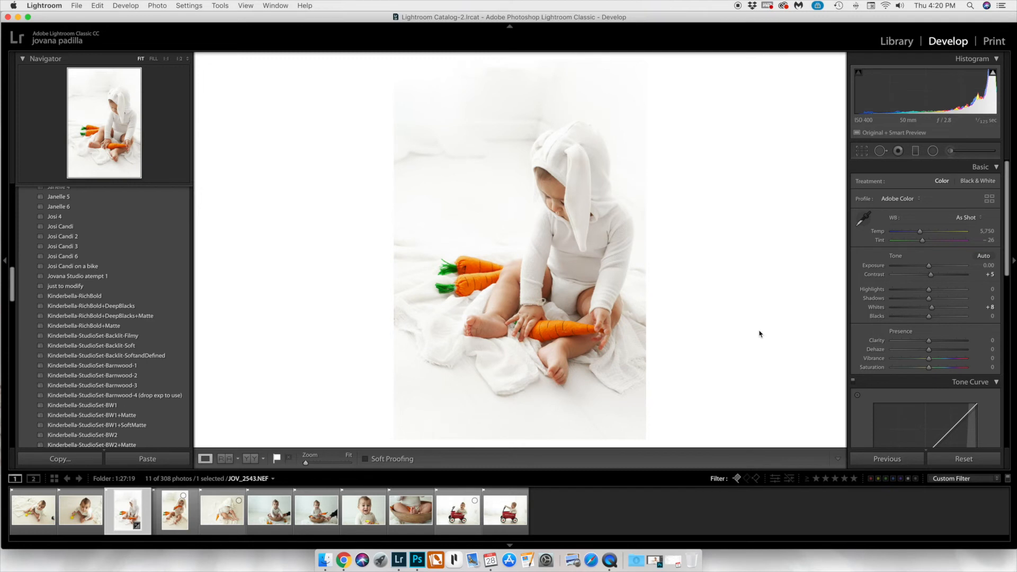
pyautogui.press('\\')
pyautogui.press('\\')
pyautogui.press('\\')
pyautogui.press('\\')
pyautogui.press('\\')
pyautogui.press('\\')
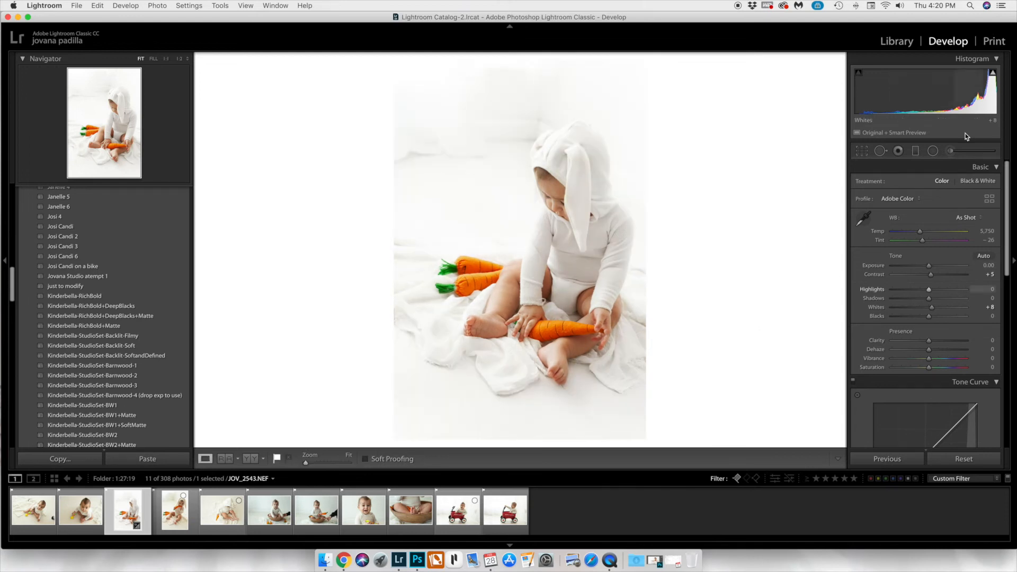
# Reselect the backdrop's whitening brush adjustment, with edit pins set to Auto and the mask overlay off
pyautogui.click(950, 152)
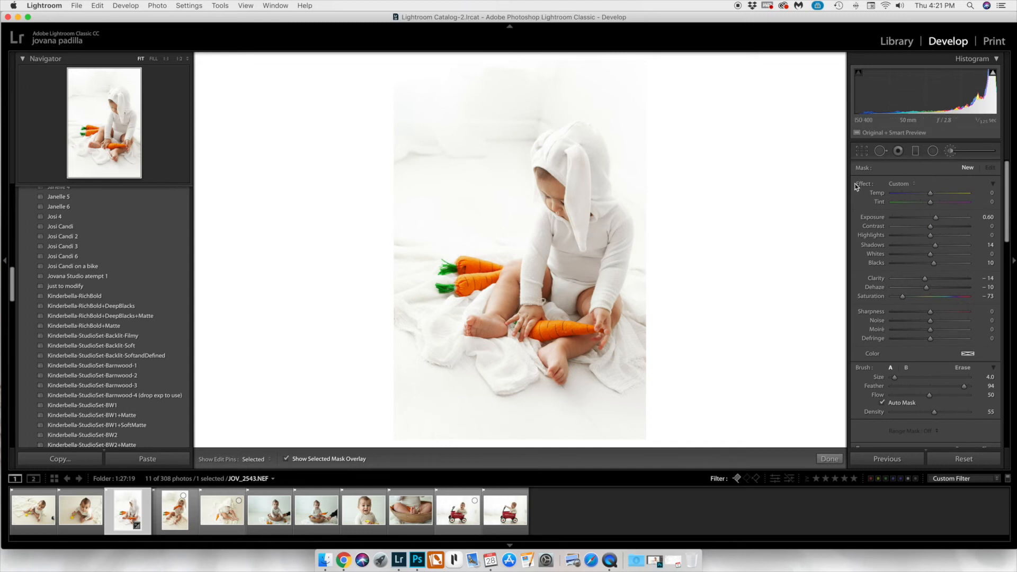
pyautogui.click(254, 459)
pyautogui.click(278, 446)
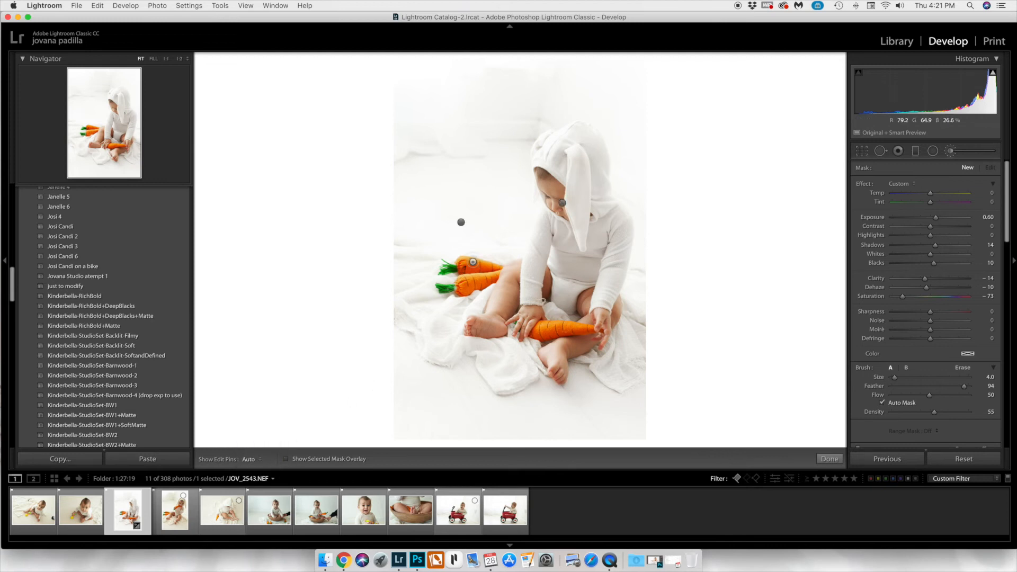
pyautogui.click(462, 223)
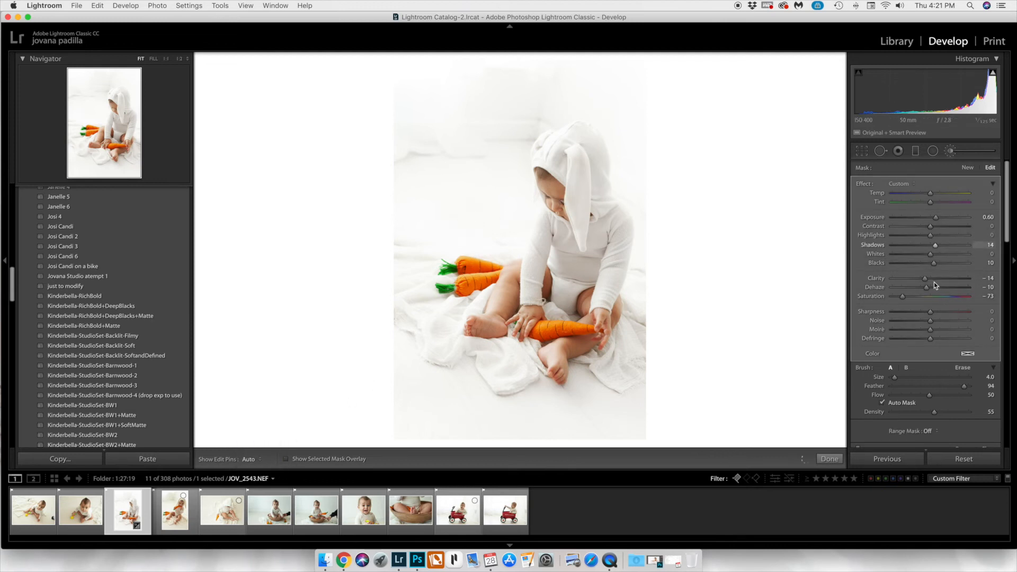
# Set the whitening adjustment's Saturation to −92, Clarity to −38 and Blacks to 28
pyautogui.moveTo(903, 297)
pyautogui.mouseDown()
pyautogui.moveTo(863, 297)
pyautogui.moveTo(1015, 297)
pyautogui.moveTo(783, 286)
pyautogui.moveTo(981, 293)
pyautogui.moveTo(896, 297)
pyautogui.mouseUp()
pyautogui.moveTo(929, 289)
pyautogui.mouseDown()
pyautogui.moveTo(909, 289)
pyautogui.moveTo(930, 291)
pyautogui.mouseUp()
pyautogui.moveTo(925, 279); pyautogui.dragTo(899, 280)
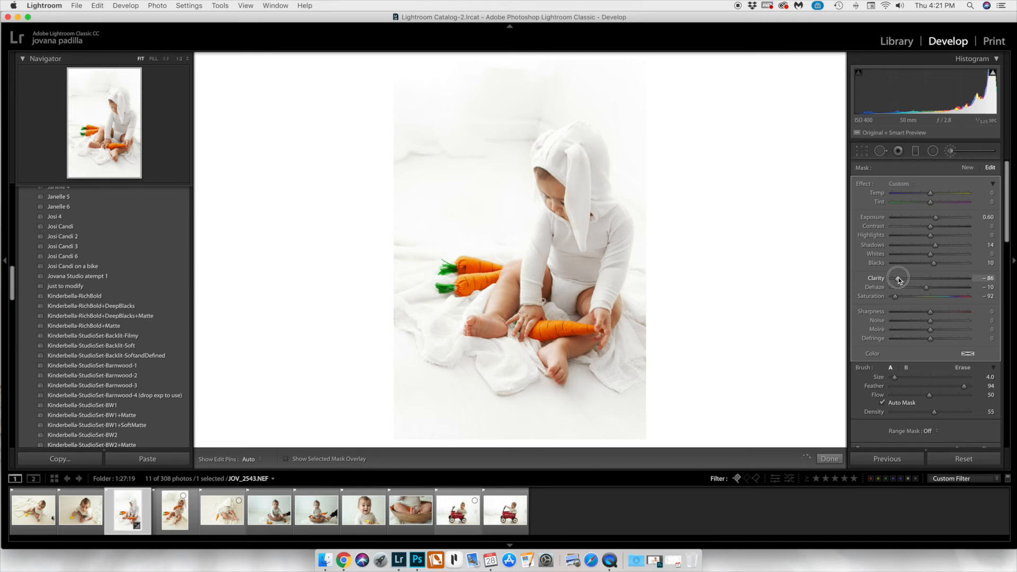
pyautogui.moveTo(899, 281); pyautogui.dragTo(946, 267)
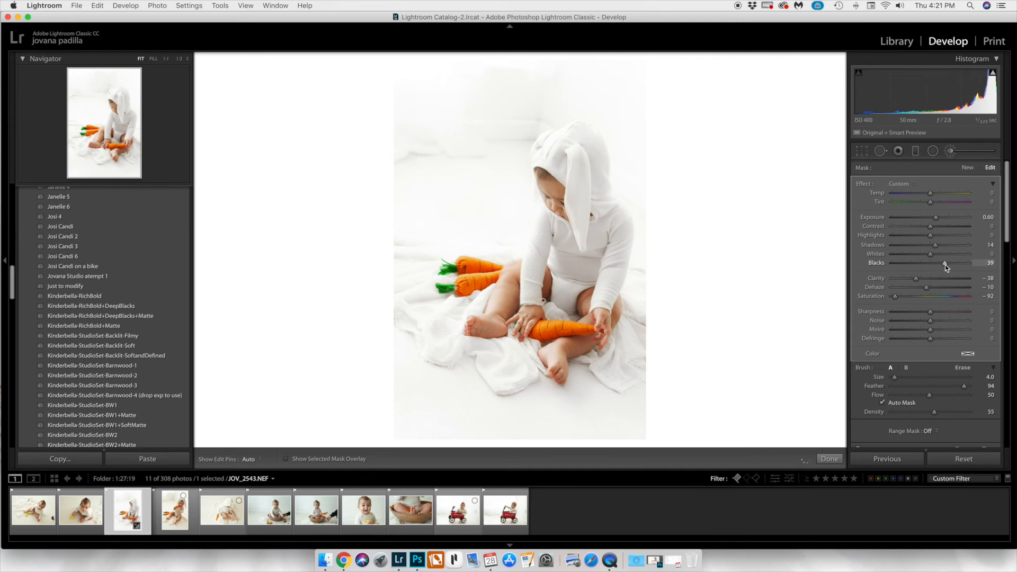
pyautogui.moveTo(945, 264); pyautogui.dragTo(942, 265)
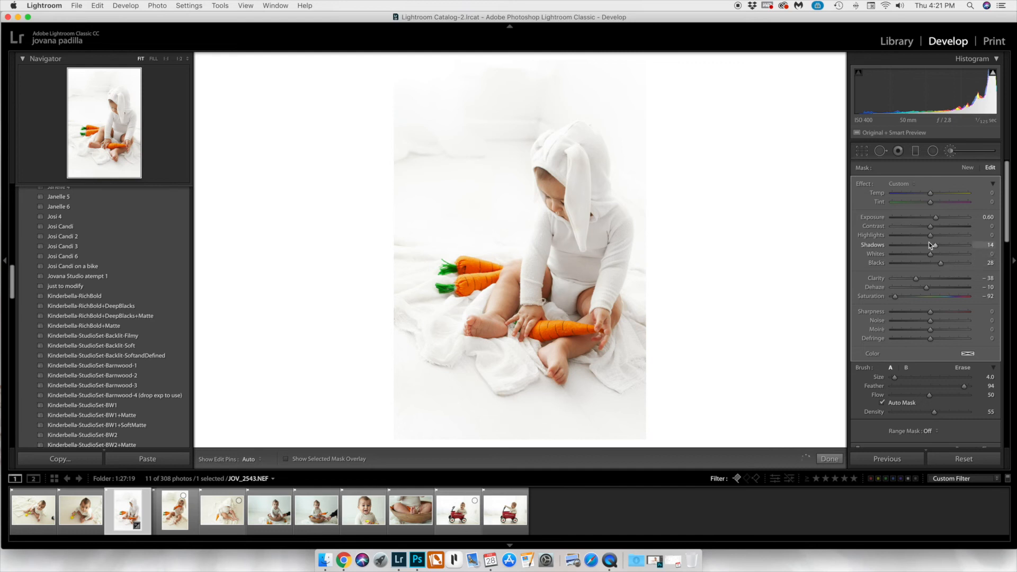
# Reset the whitening adjustment's Shadows, set Exposure to 0.41 and Highlights to −21, and close the brush
pyautogui.doubleClick(882, 249)
pyautogui.moveTo(936, 218); pyautogui.dragTo(935, 218)
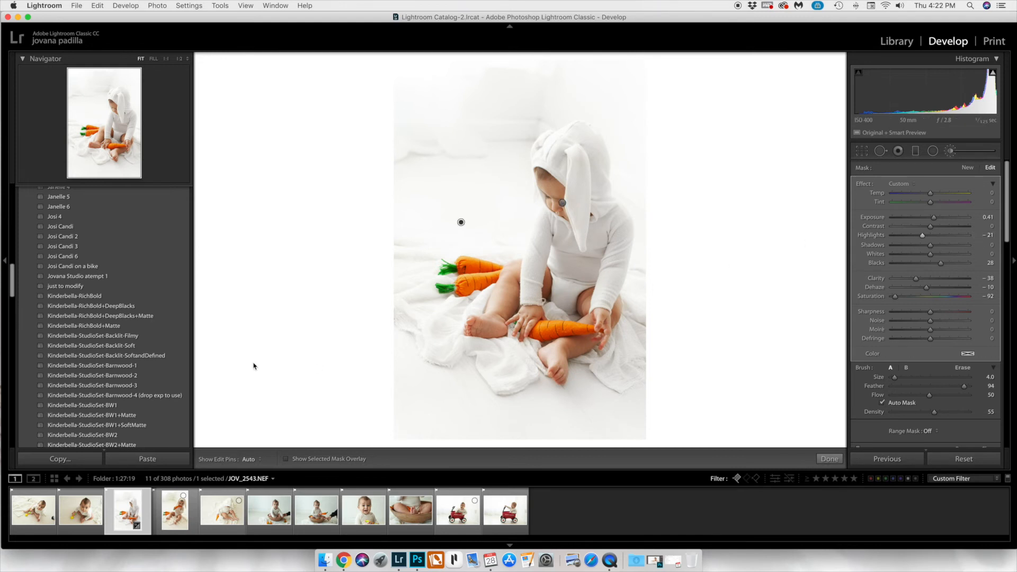
pyautogui.click(826, 460)
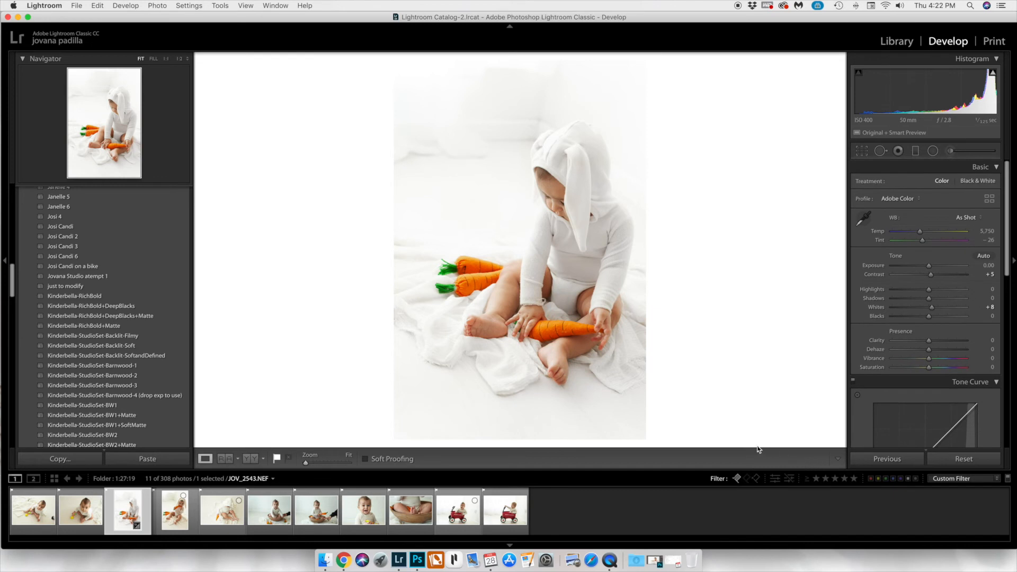
# Compare the photo before and after to judge the refined whitening adjustment
pyautogui.press('\\')
pyautogui.press('\\')
pyautogui.press('\\')
pyautogui.press('\\')
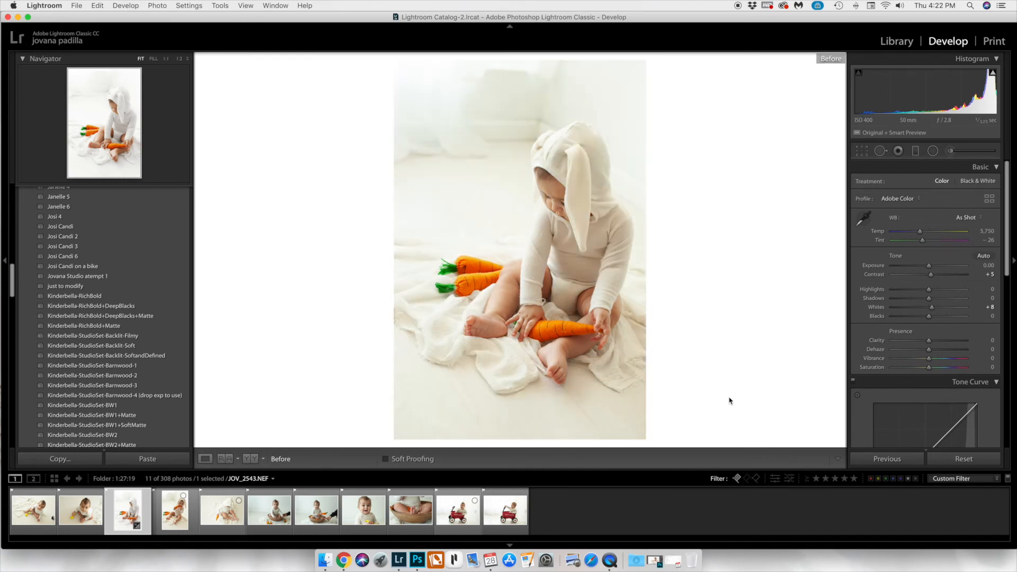
pyautogui.press('\\')
pyautogui.press('\\')
pyautogui.press('\\')
pyautogui.press('\\')
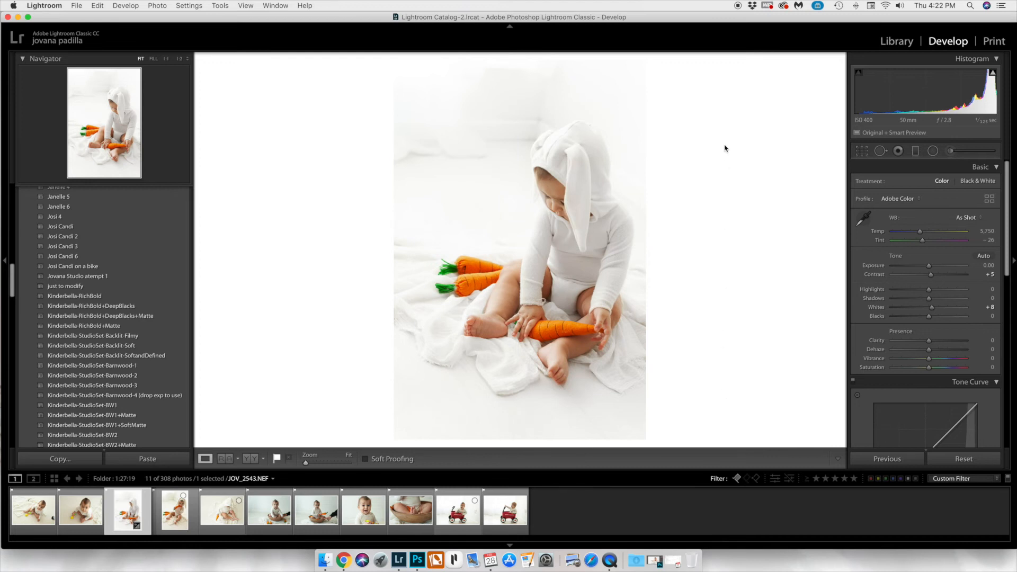
# Set the HSL luminance to +12 for Red and +11 for Orange, with Yellow reset to its default
pyautogui.scroll(-10, 927, 260)
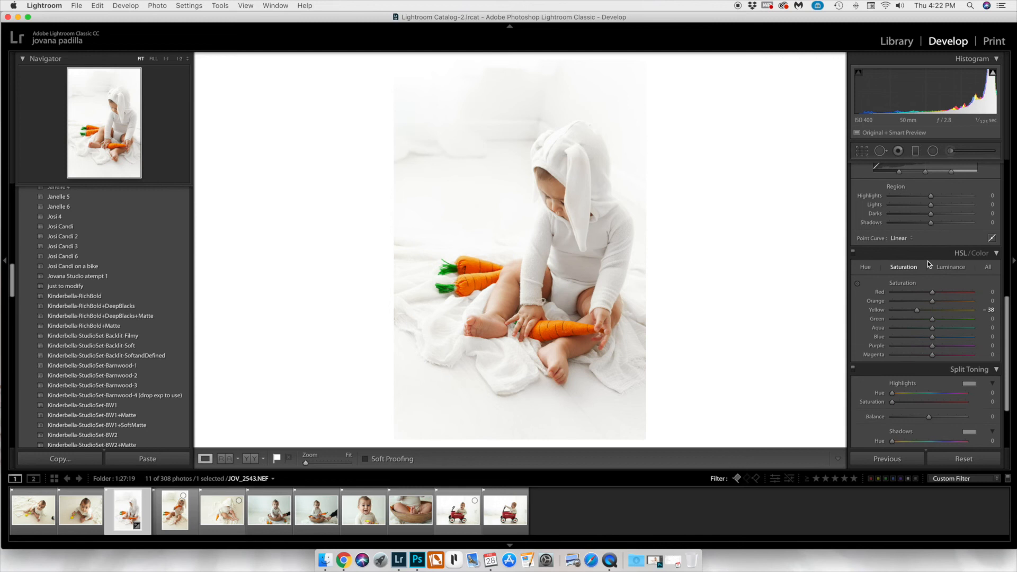
pyautogui.scroll(-2, 926, 260)
pyautogui.click(949, 251)
pyautogui.click(940, 286)
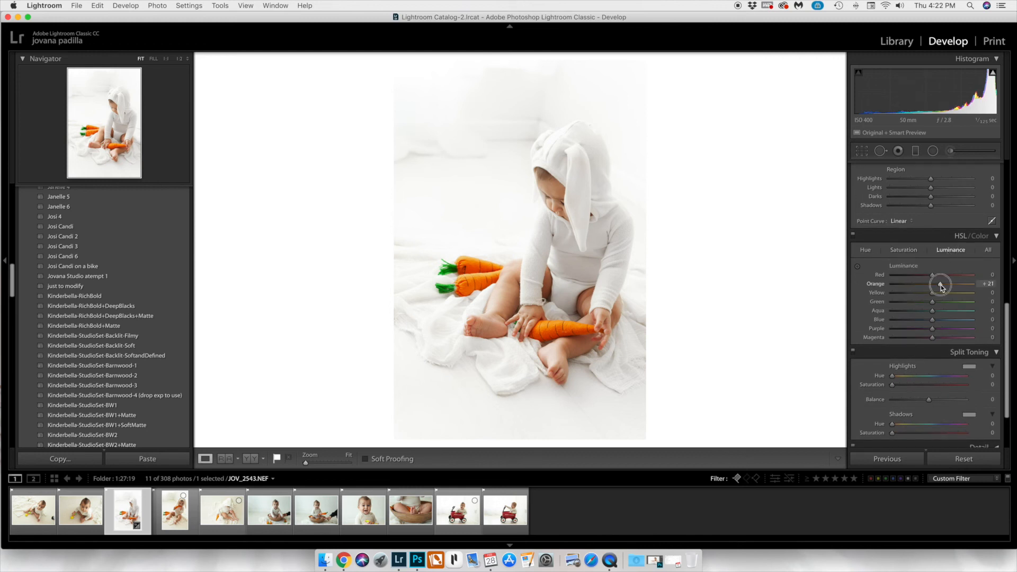
pyautogui.moveTo(941, 286); pyautogui.dragTo(939, 278)
pyautogui.moveTo(938, 278); pyautogui.dragTo(937, 278)
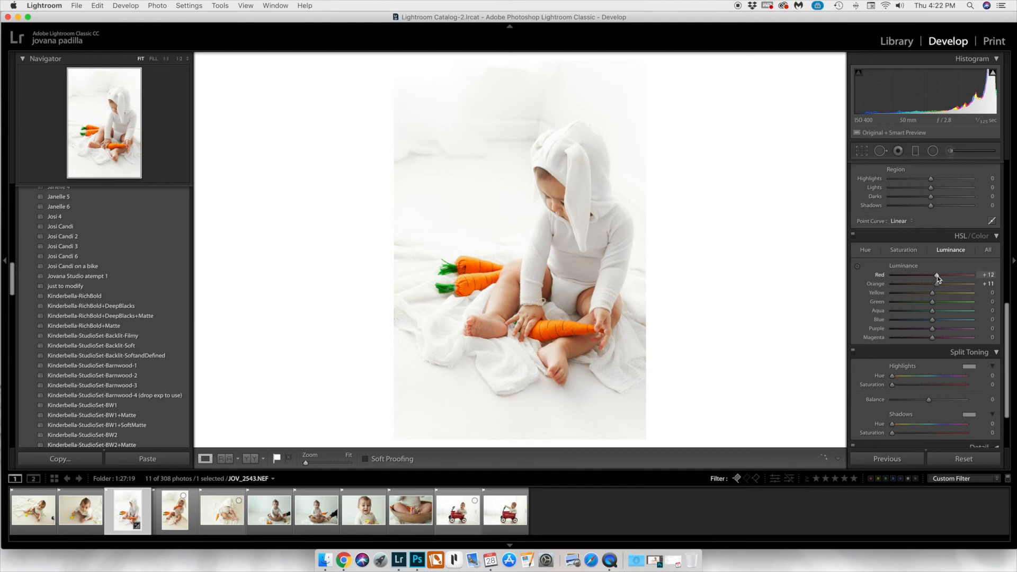
pyautogui.moveTo(931, 293)
pyautogui.mouseDown()
pyautogui.moveTo(919, 294)
pyautogui.moveTo(929, 294)
pyautogui.mouseUp()
pyautogui.doubleClick(929, 294)
# Set the HSL saturation of Green to −31 and reset Orange, checking the photo against its before version
pyautogui.click(906, 251)
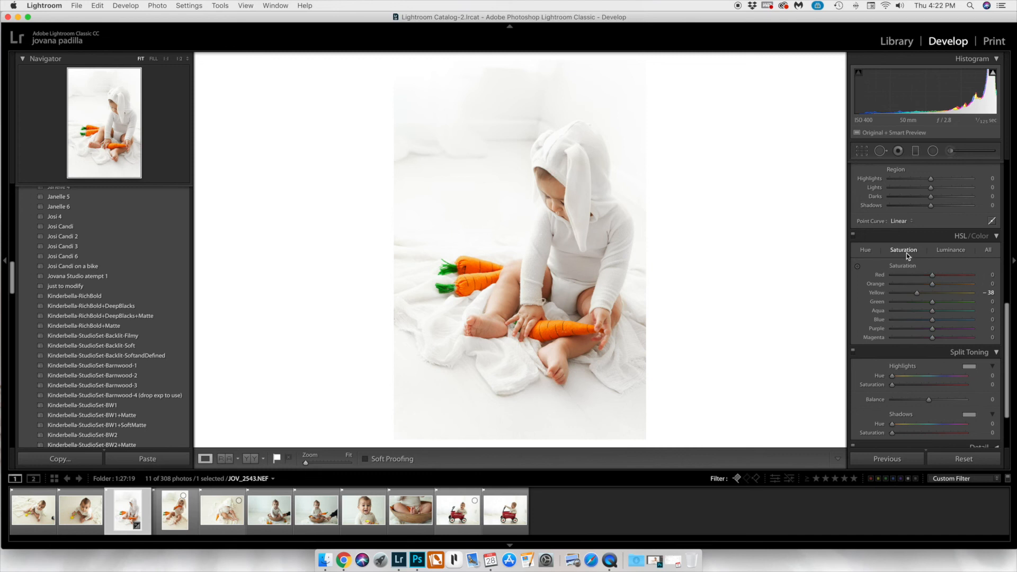
pyautogui.click(918, 304)
pyautogui.click(919, 303)
pyautogui.press('\\')
pyautogui.press('\\')
pyautogui.press('\\')
pyautogui.press('\\')
pyautogui.press('\\')
pyautogui.press('\\')
pyautogui.moveTo(932, 284); pyautogui.dragTo(930, 285)
pyautogui.doubleClick(879, 287)
# Slightly raise the Blue Primary saturation in Calibration and compare the photo before and after the edits
pyautogui.scroll(-4, 979, 294)
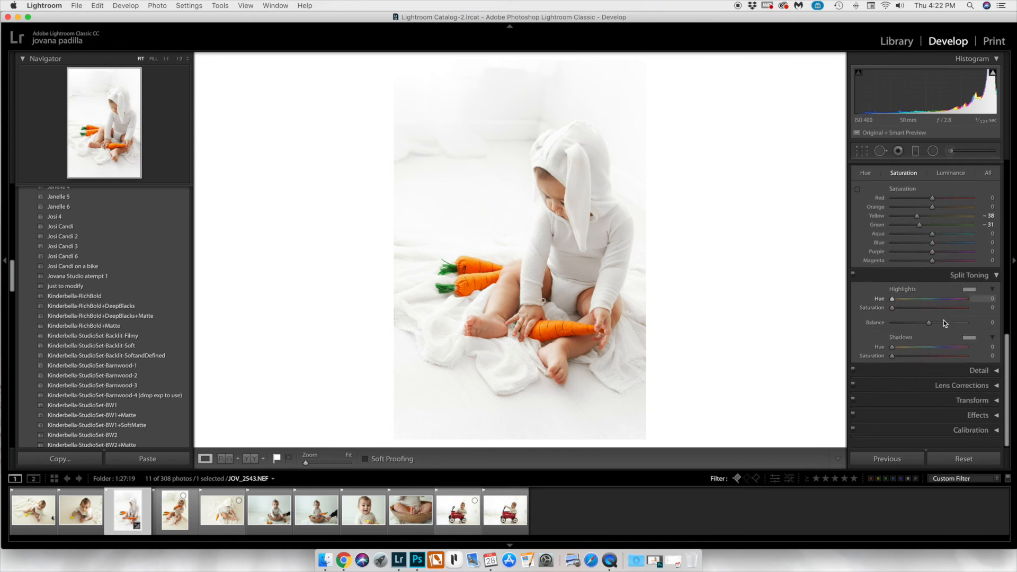
pyautogui.click(992, 281)
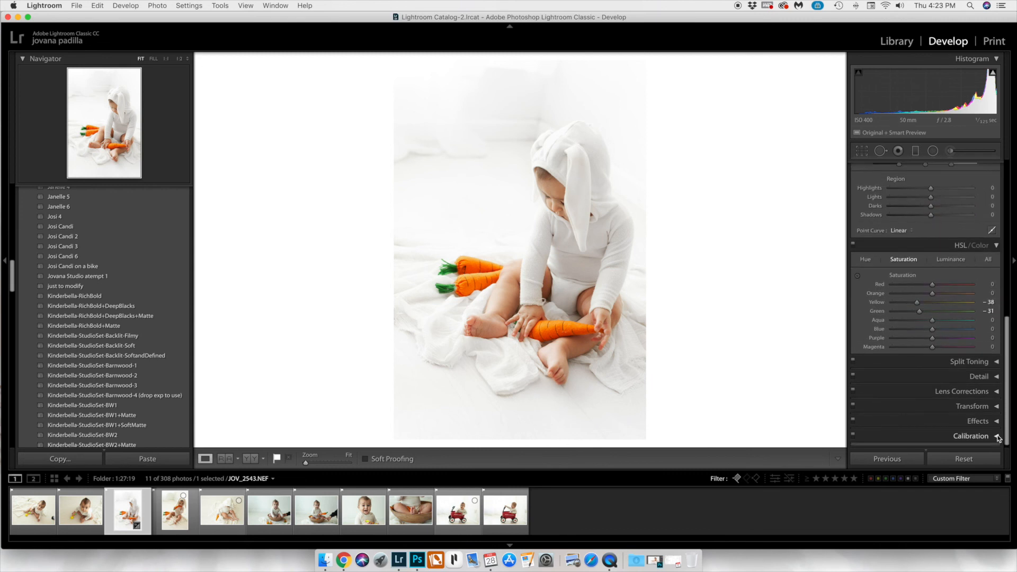
pyautogui.click(953, 436)
pyautogui.moveTo(928, 436); pyautogui.dragTo(938, 438)
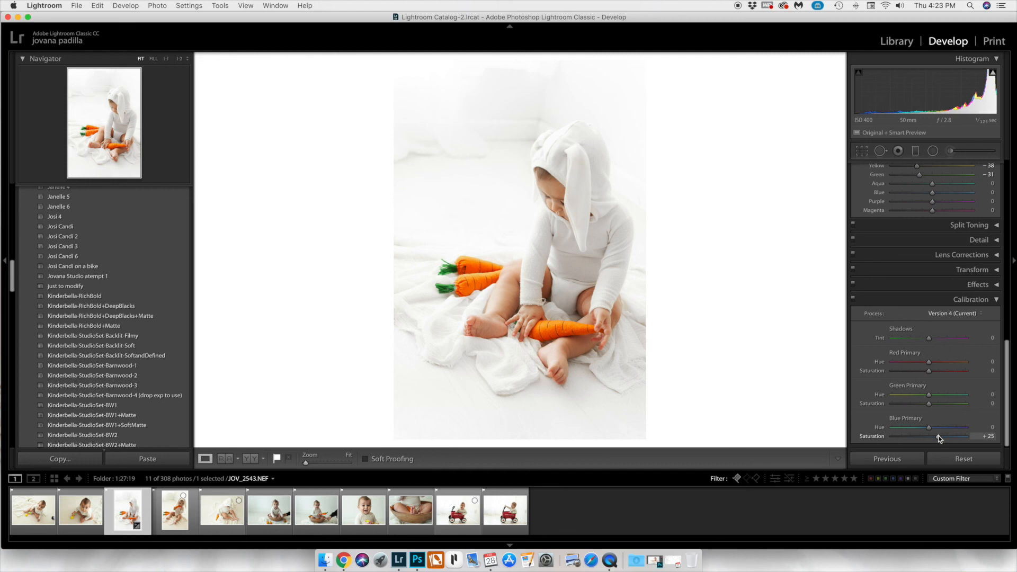
pyautogui.moveTo(938, 438); pyautogui.dragTo(932, 440)
pyautogui.scroll(10, 927, 318)
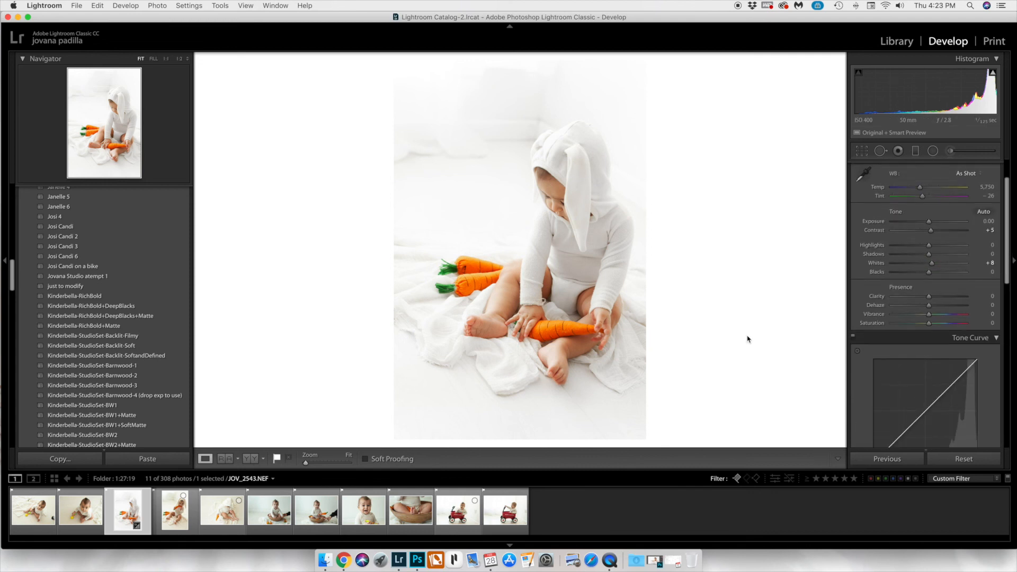
pyautogui.press('\\')
pyautogui.press('\\')
pyautogui.press('\\')
pyautogui.press('\\')
# Straighten the photo to an angle of −1.57 with a slightly shorter crop, and flag it as a pick
pyautogui.click(862, 151)
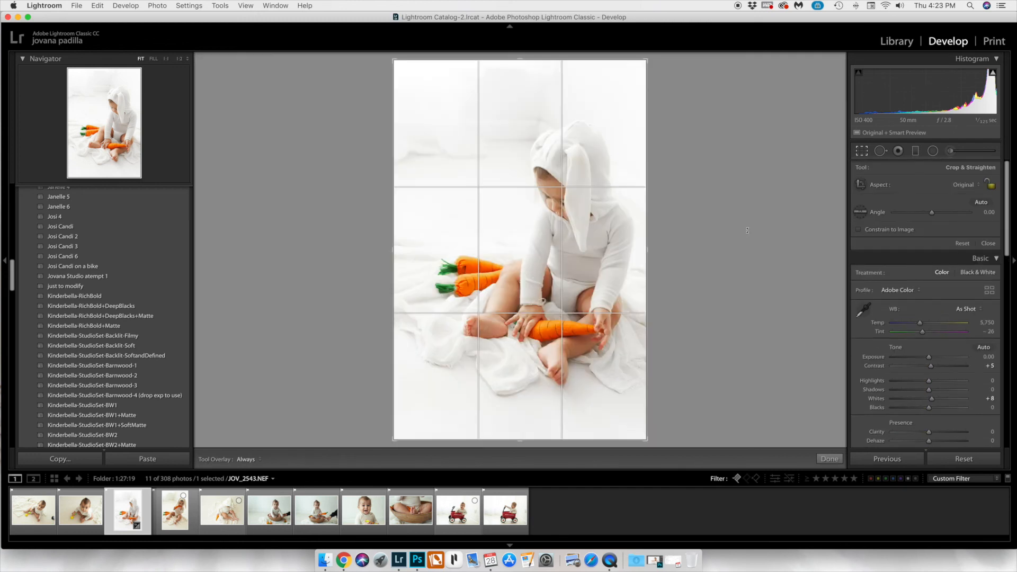
pyautogui.moveTo(747, 230); pyautogui.dragTo(748, 220)
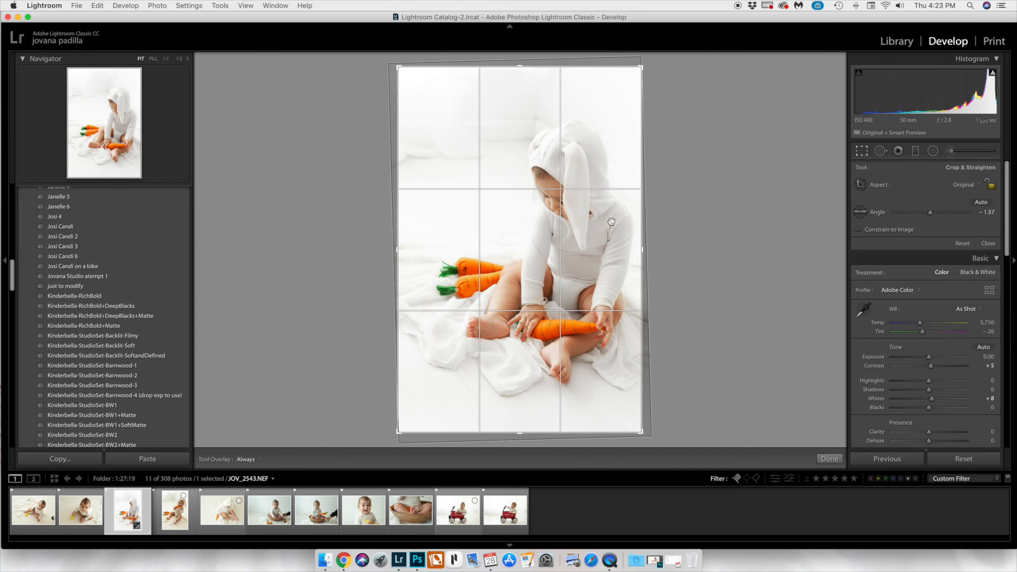
pyautogui.moveTo(545, 426); pyautogui.dragTo(521, 412)
pyautogui.press('Return')
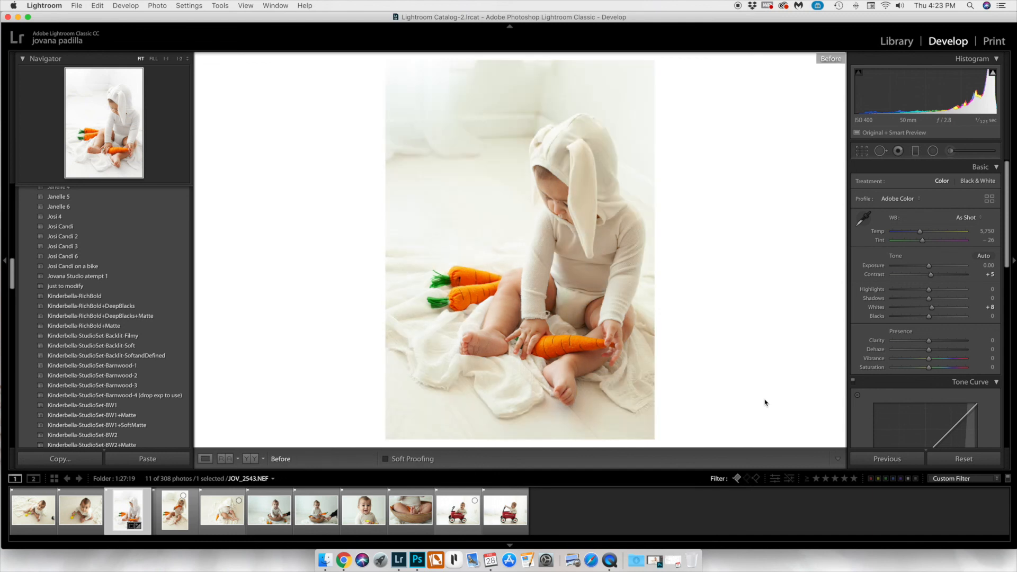
pyautogui.press('p')
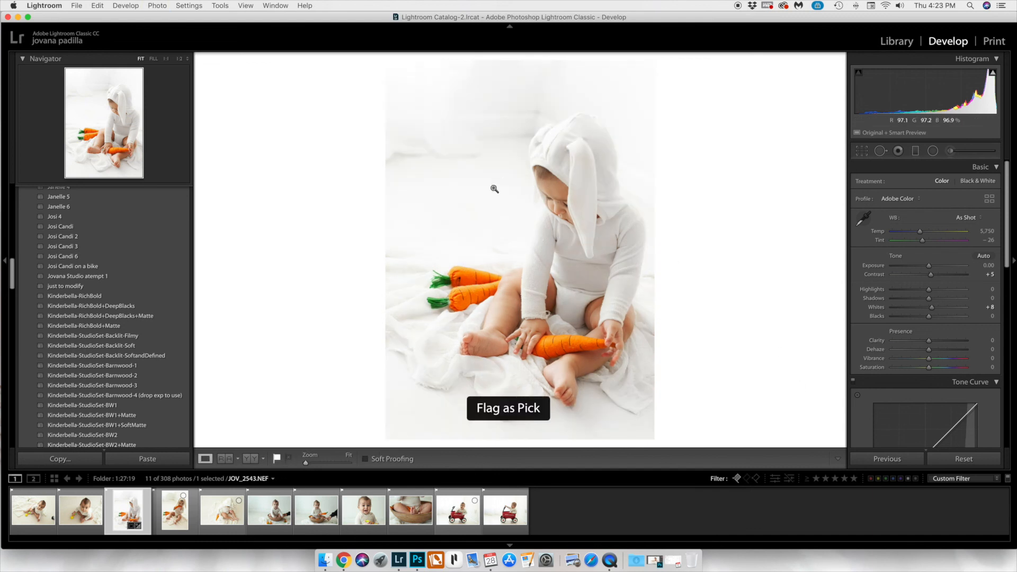